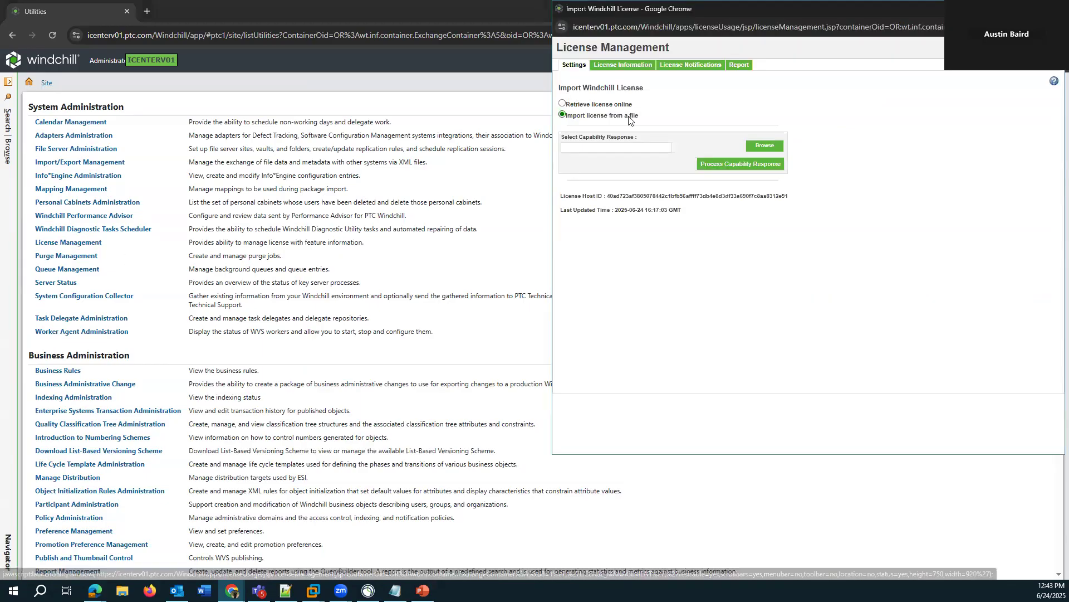
- Copy the License Host ID from the Import Windchill License window
left_click_drag(639, 8, 290, 58)
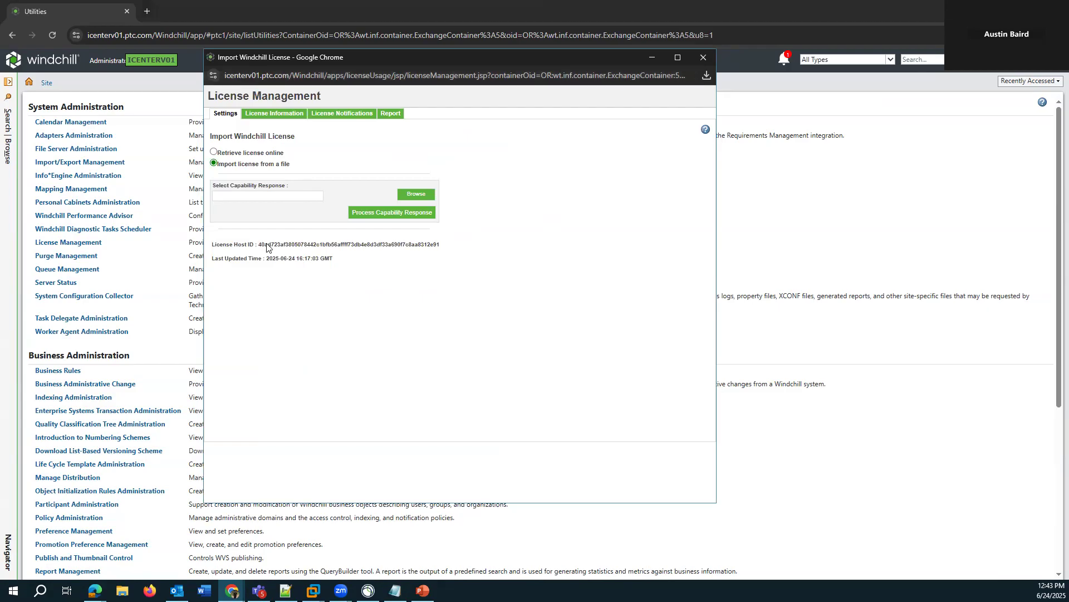
left_click_drag(441, 250, 259, 248)
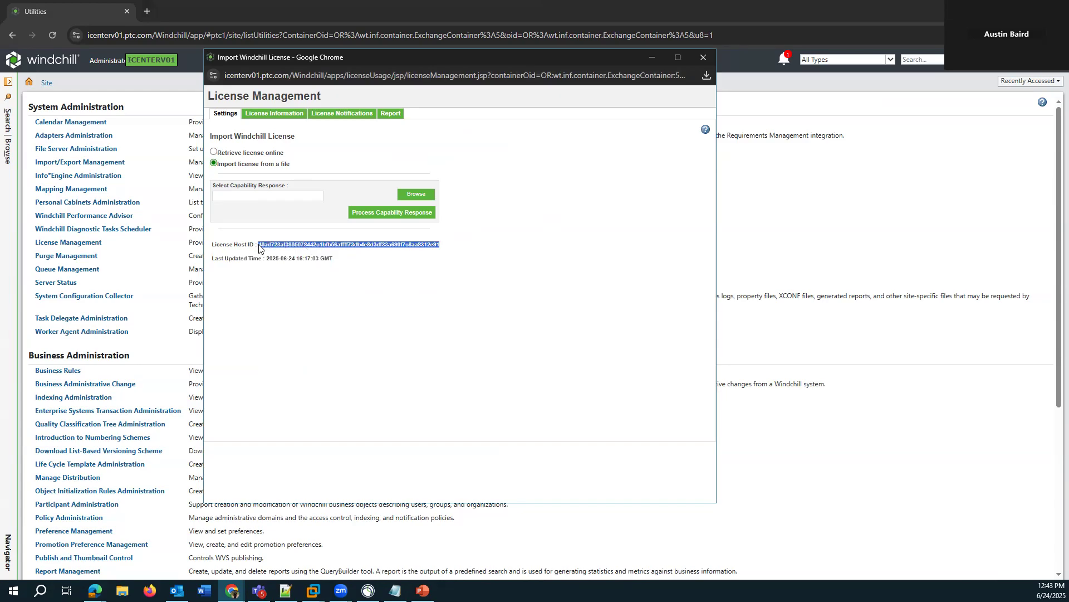
right_click(264, 245)
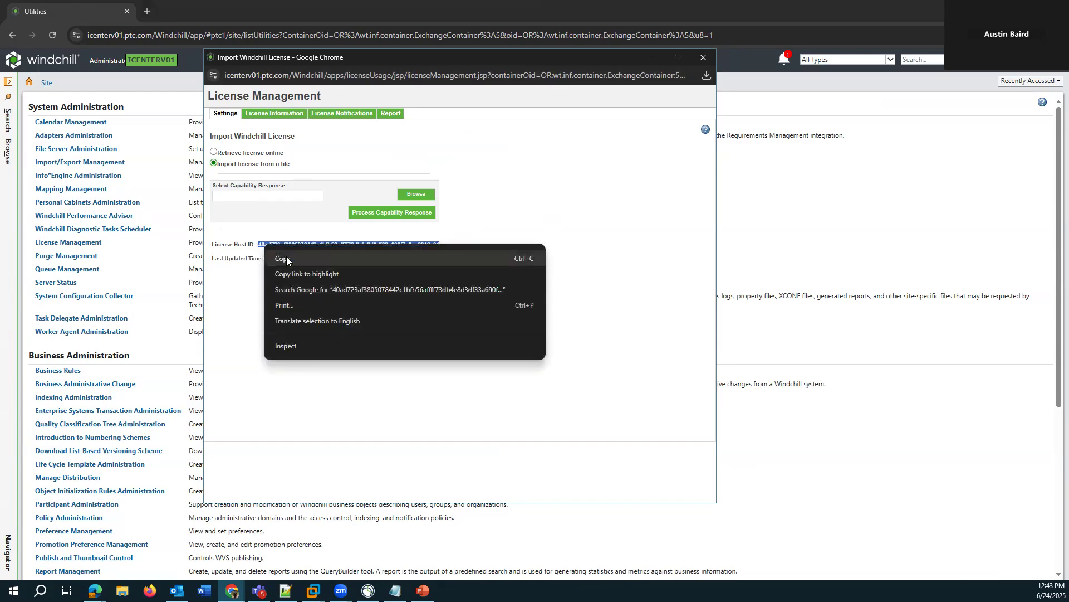
left_click(287, 260)
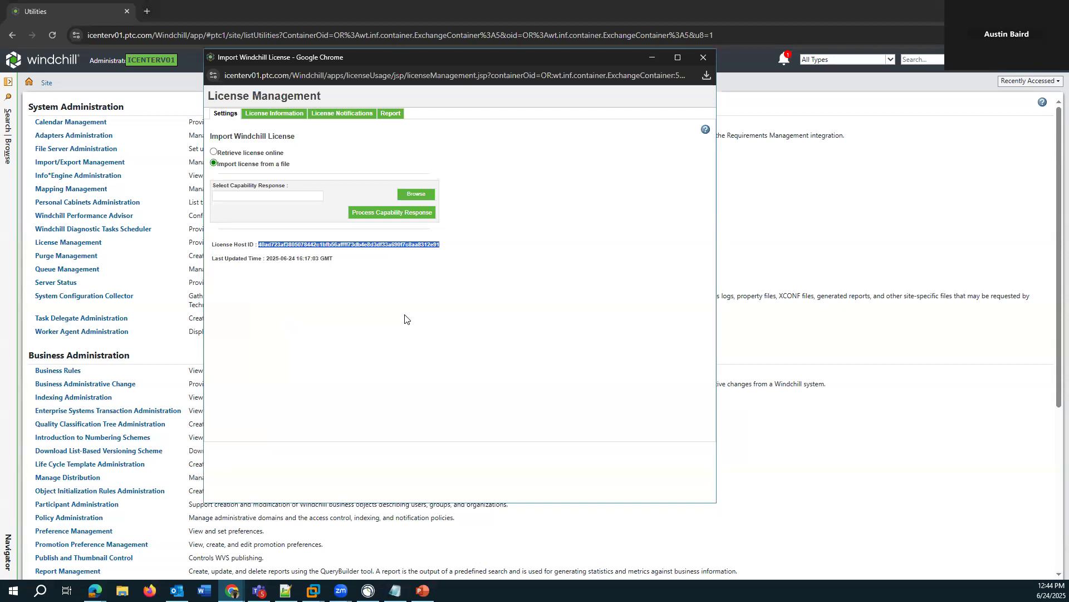
- Switch to the PTC eSupport browser window and show the License Management dashboard
mouse_move(231, 590)
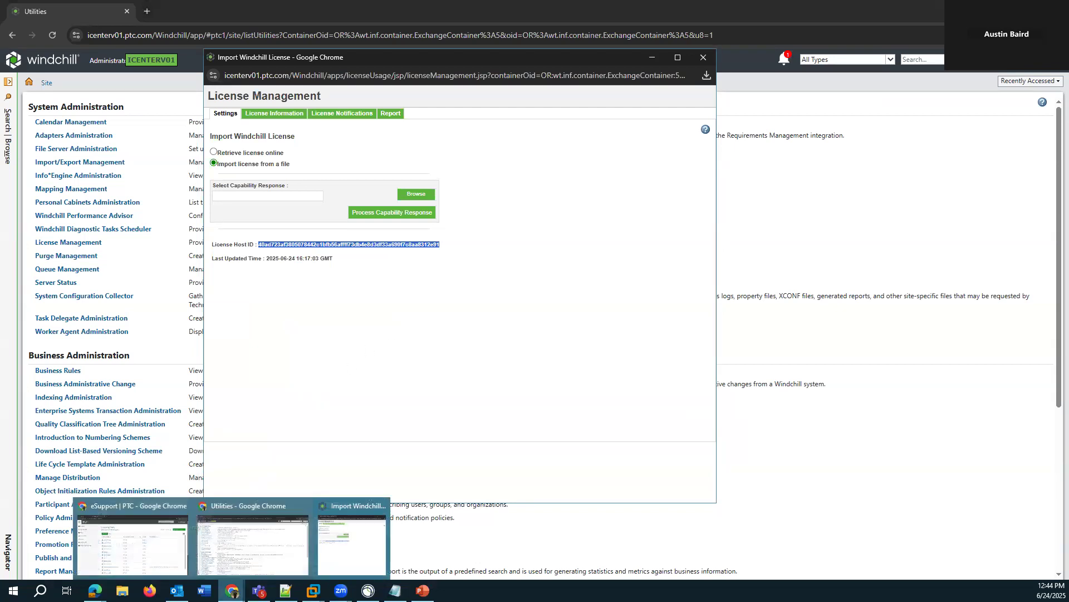
left_click(132, 544)
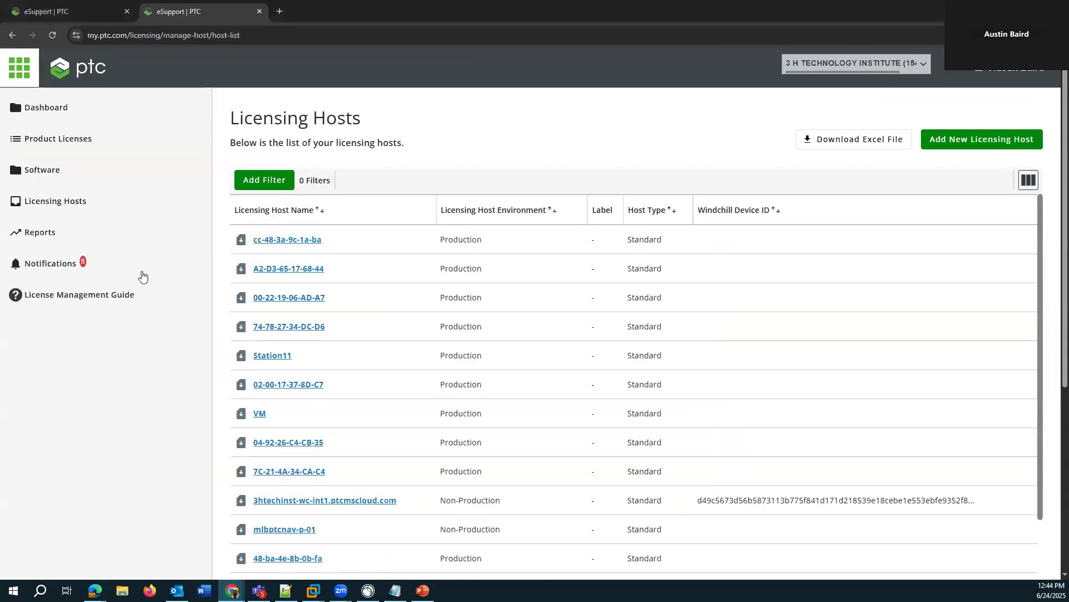
left_click(58, 117)
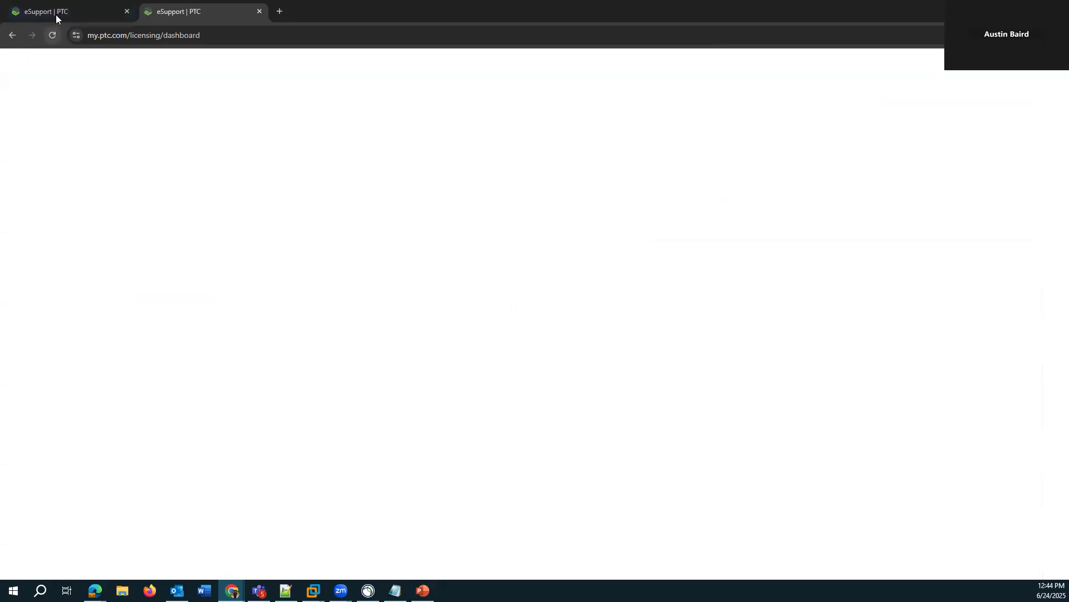
- Go to the PTC eSupport home page and dismiss its three orange alert banners
mouse_move(58, 14)
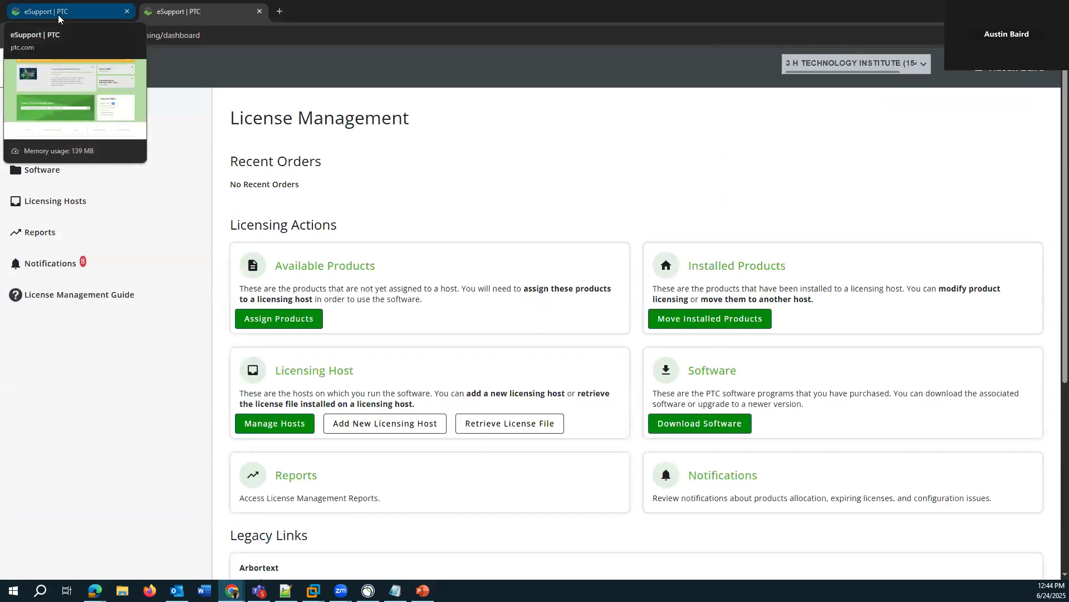
left_click(58, 14)
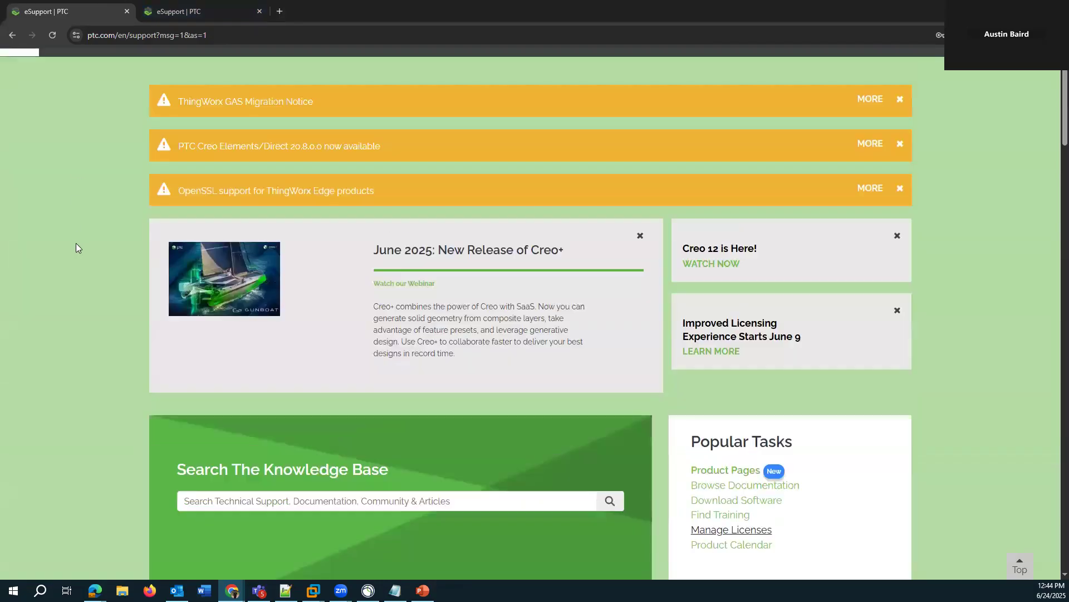
scroll(75, 243, "up", 1)
left_click_drag(226, 37, 67, 39)
left_click(77, 182)
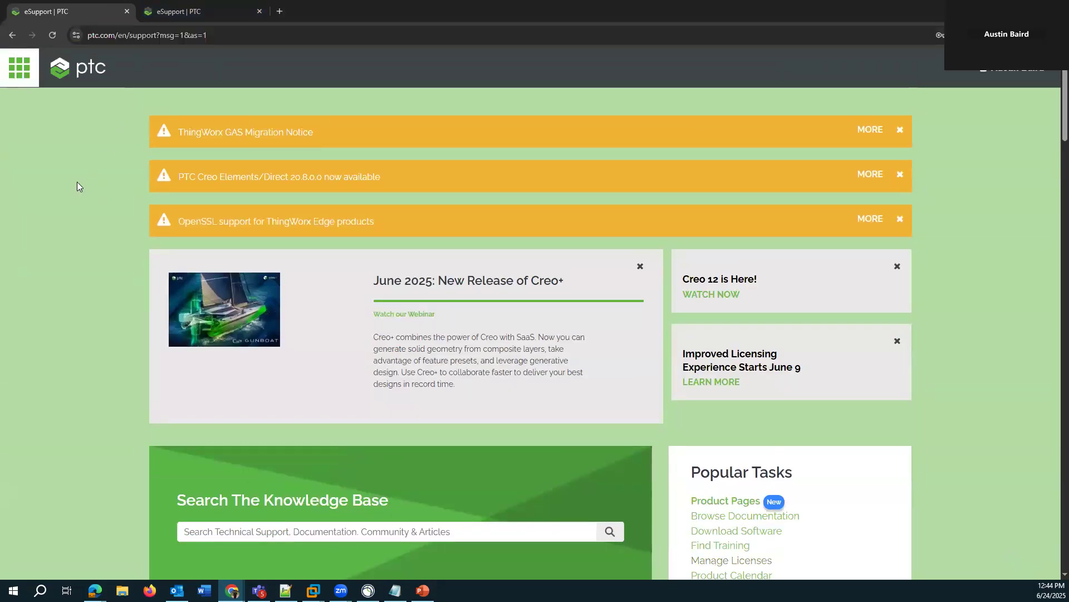
left_click(901, 131)
left_click(901, 132)
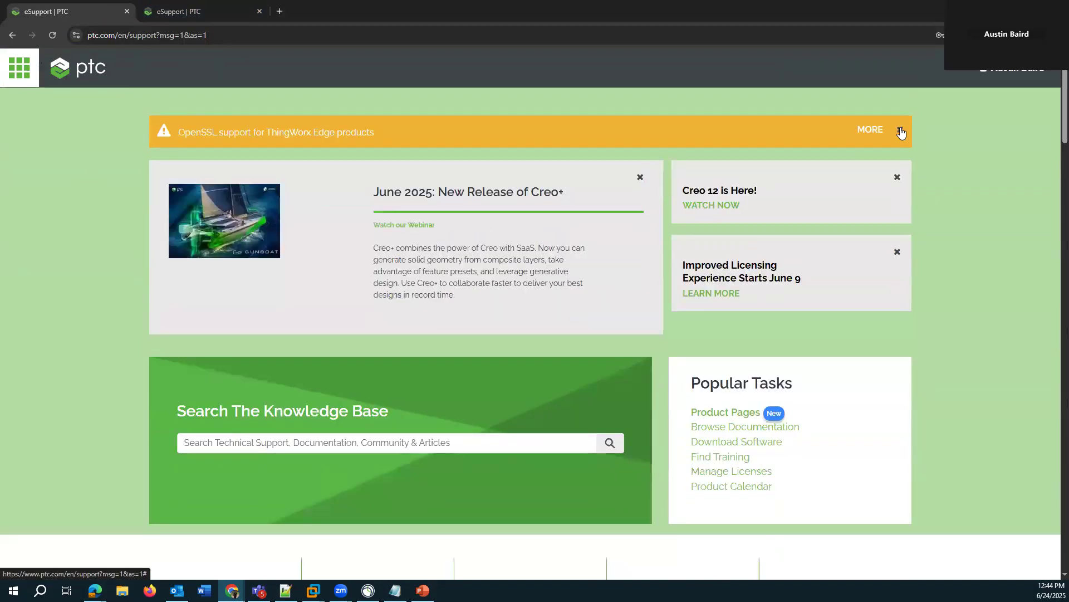
left_click(901, 131)
- Open Manage Licenses from the Popular Tasks and close the older duplicate licensing page
scroll(752, 315, "down", 2)
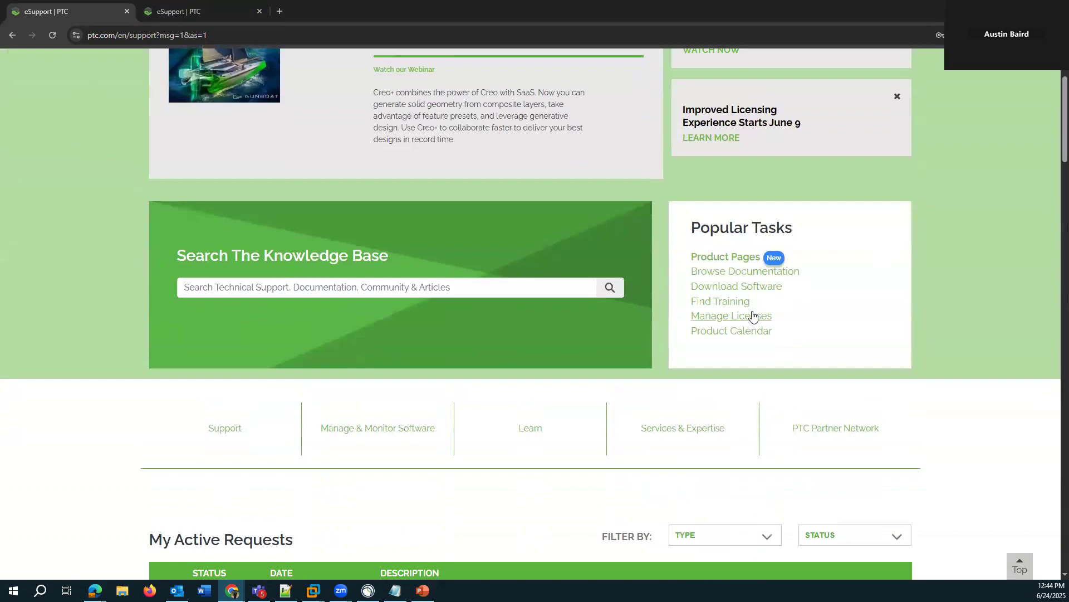
left_click(710, 324)
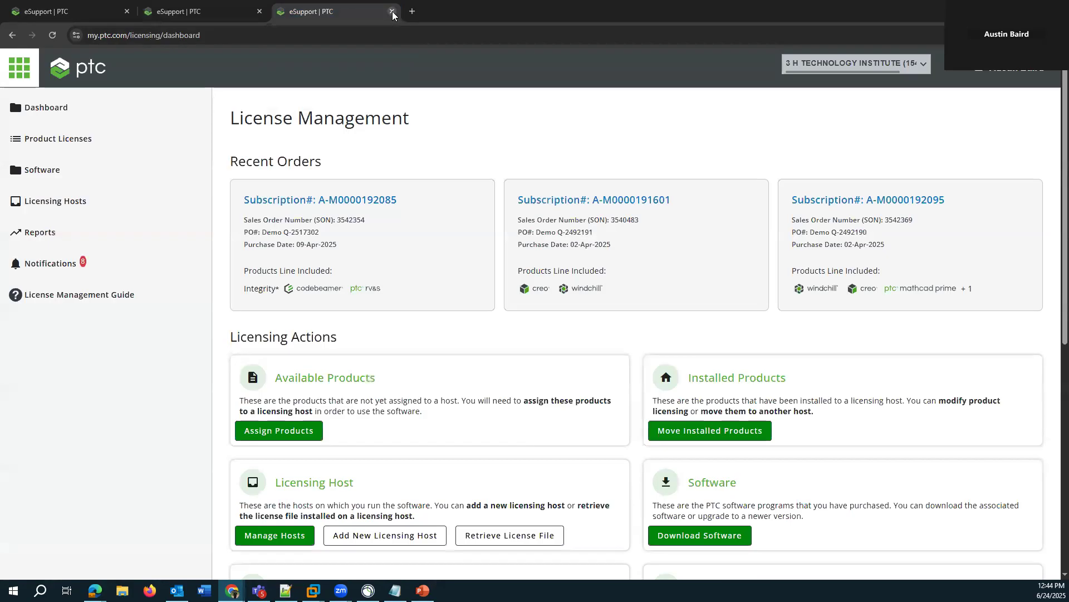
left_click(392, 11)
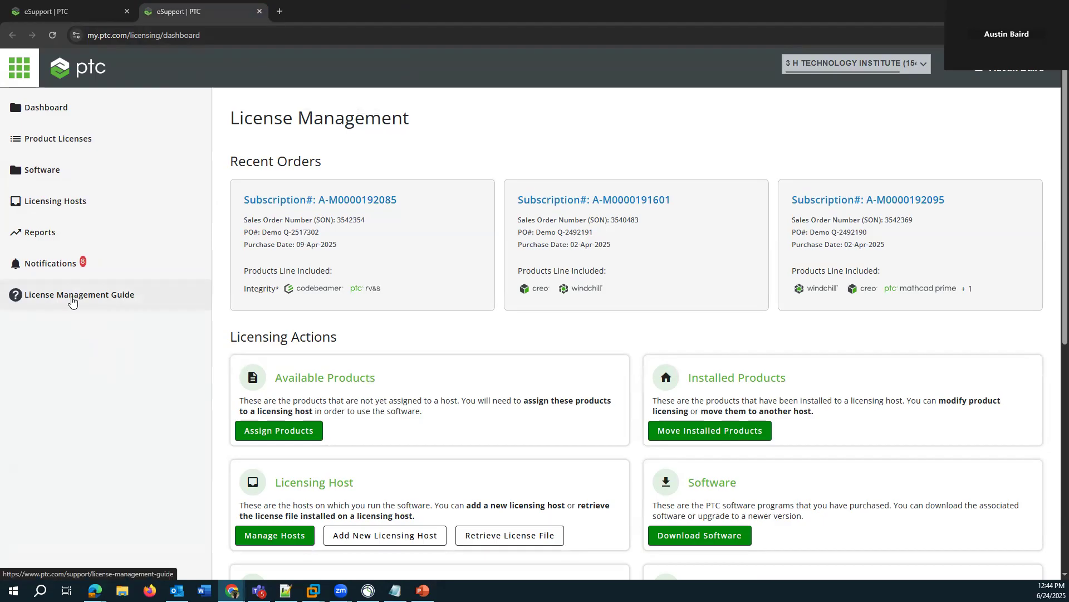
- Review the License Management Guide's introduction and topic list, and return to the licensing dashboard
left_click(49, 300)
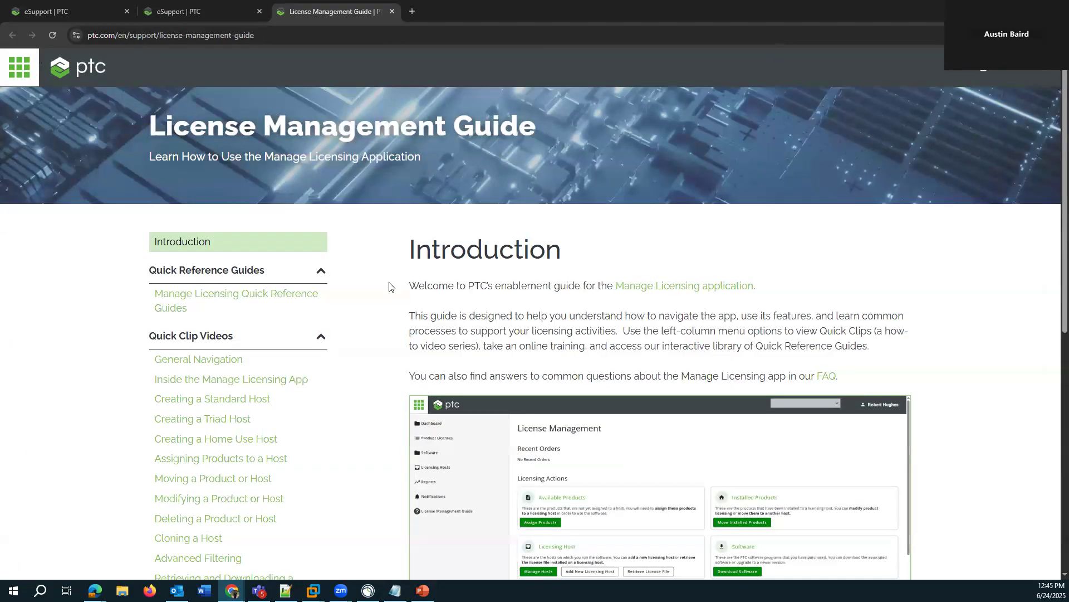
scroll(389, 287, "down", 3)
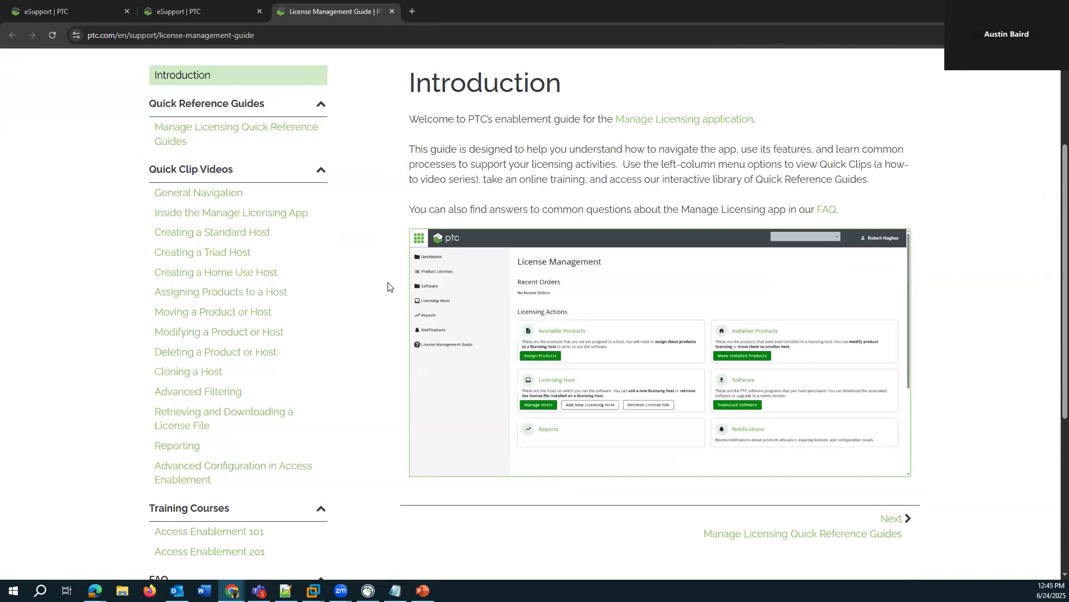
scroll(388, 286, "up", 1)
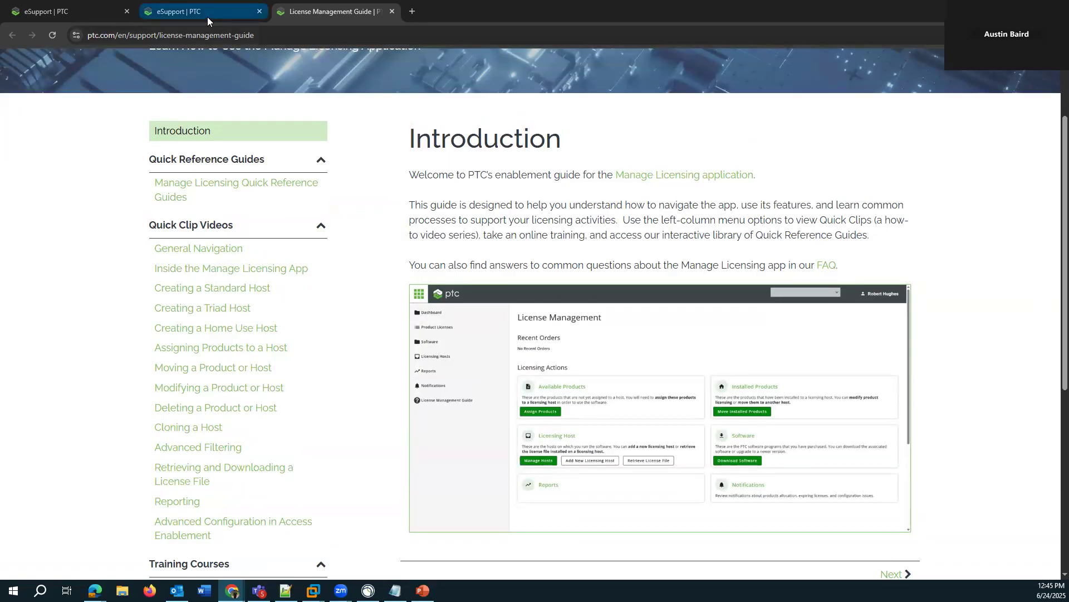
mouse_move(207, 16)
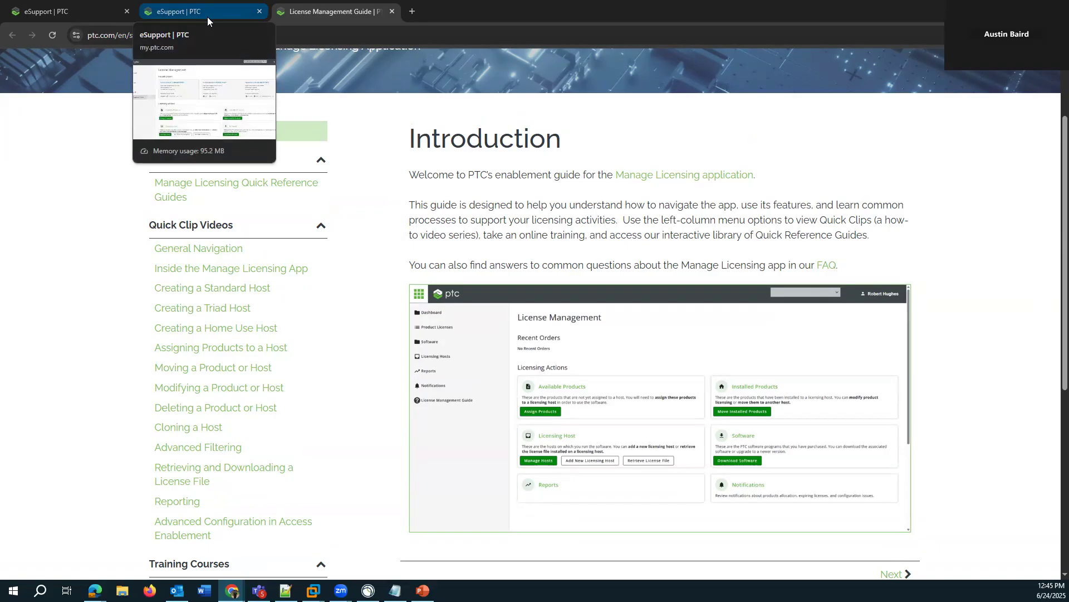
left_click(207, 17)
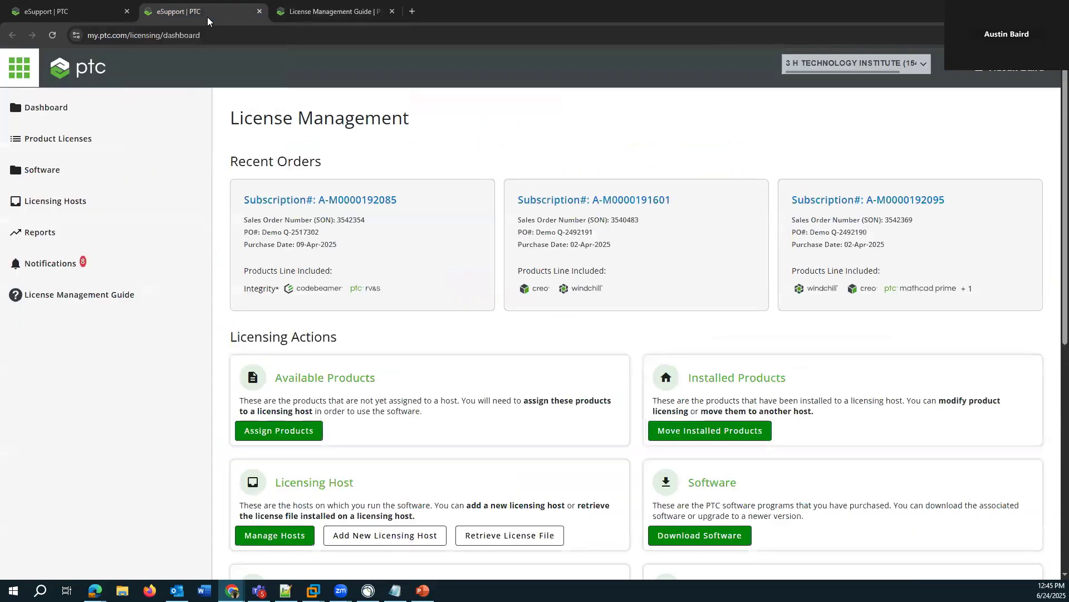
- Check the License Host ID in the Import Windchill License window and return to the licensing dashboard
mouse_move(231, 591)
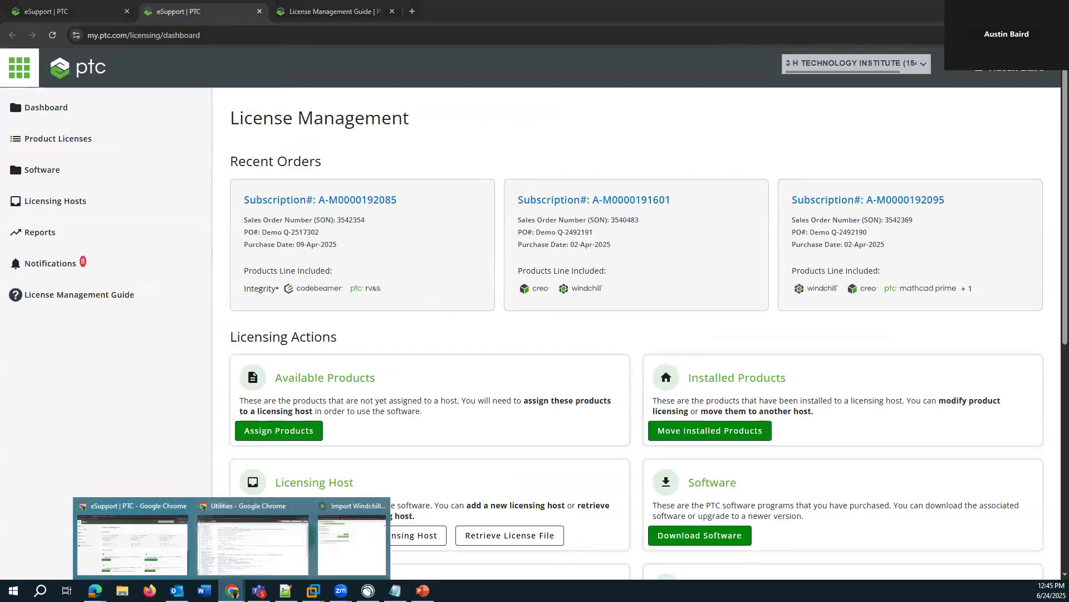
left_click(352, 541)
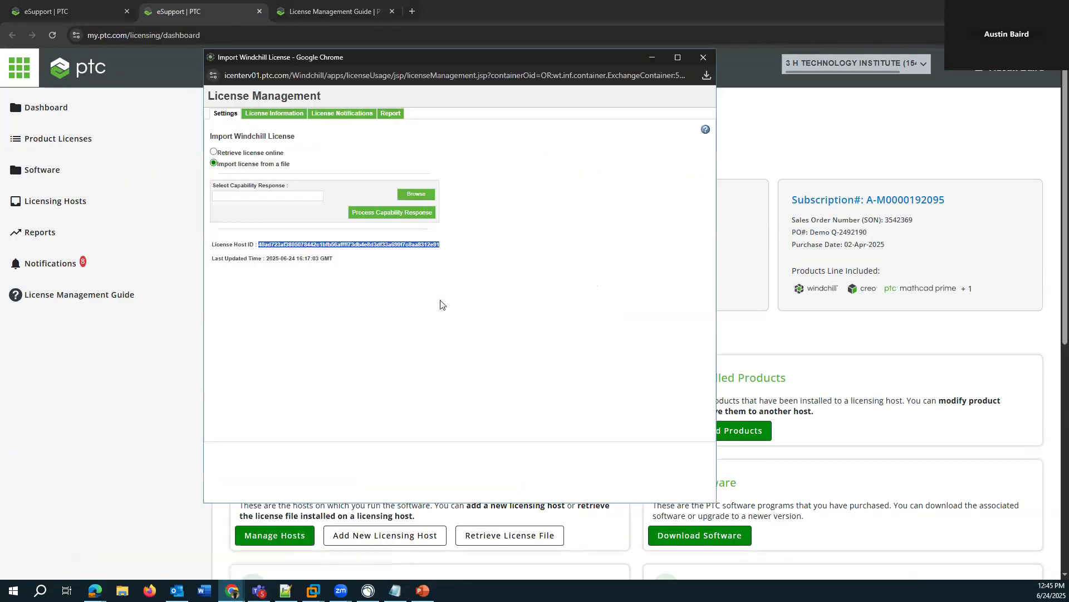
left_click(555, 6)
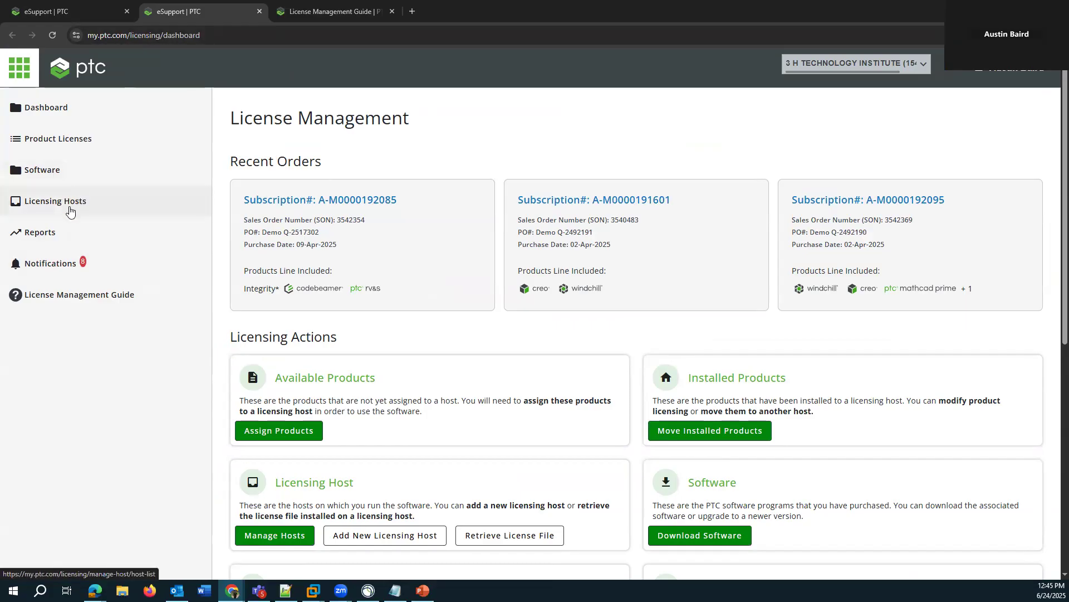
- Start a new licensing host from the Licensing Hosts list, using the Standard Licensing Host type
left_click(69, 211)
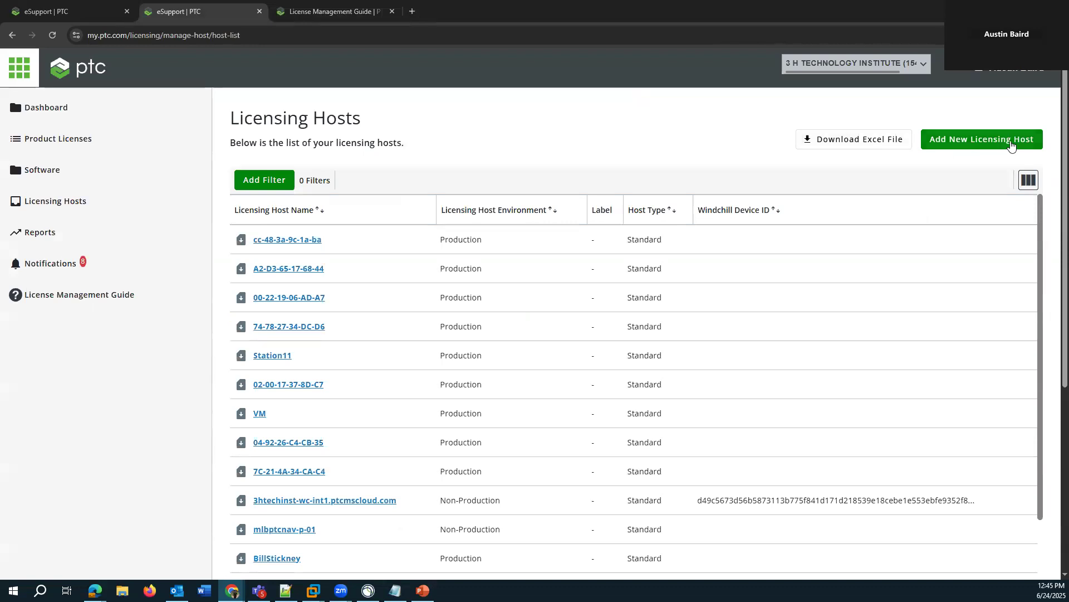
left_click(996, 144)
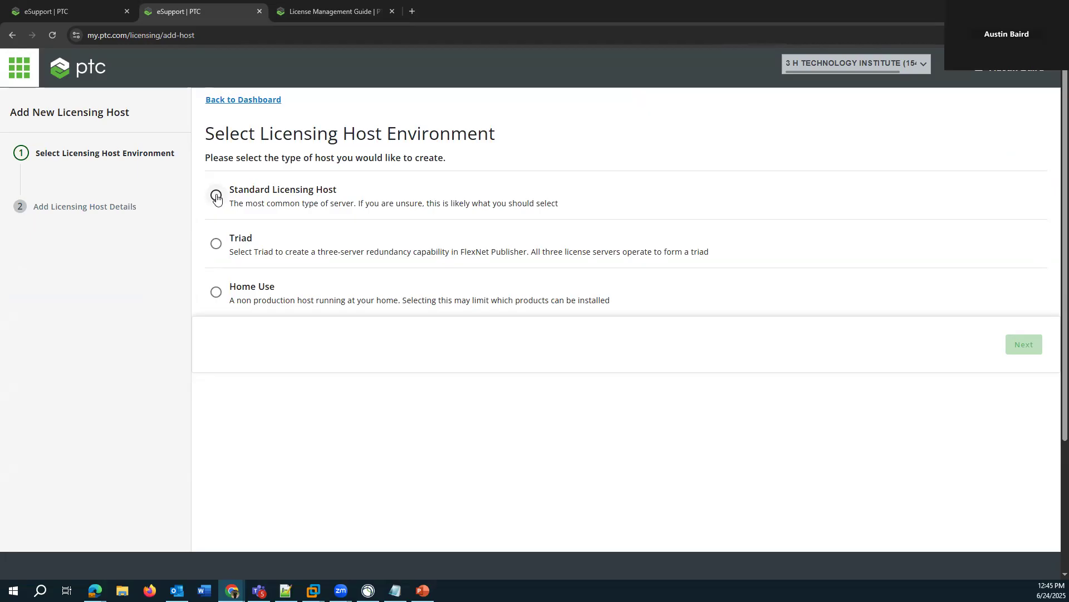
left_click(216, 196)
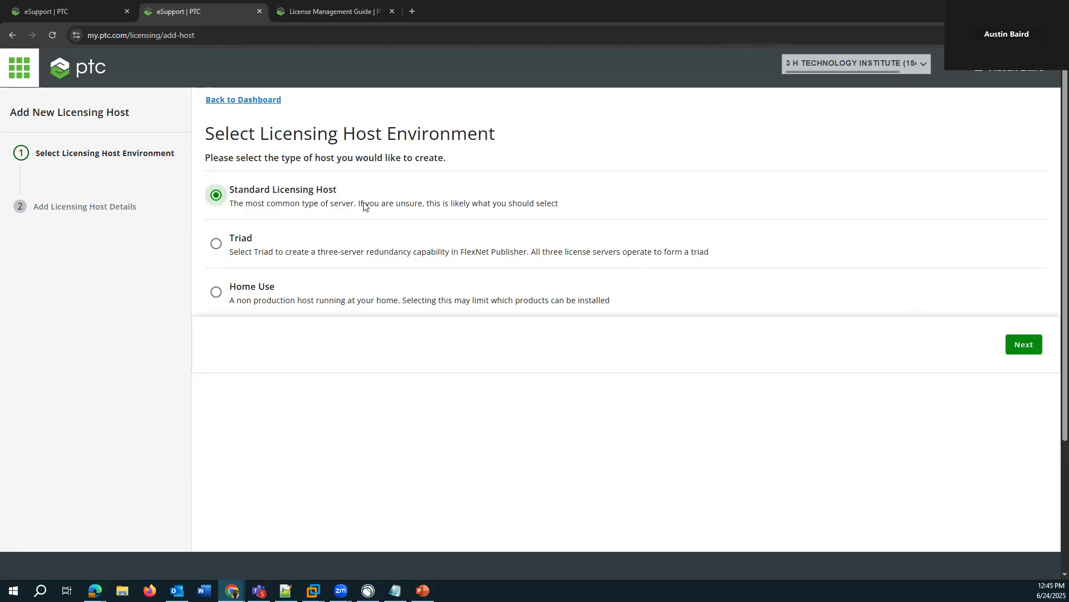
left_click(1021, 345)
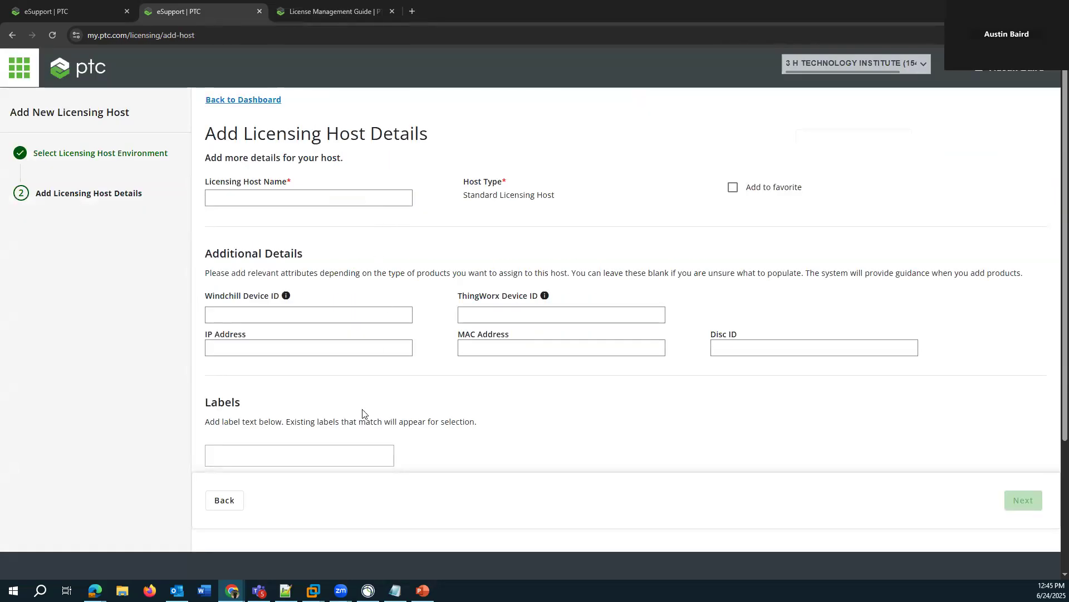
- Paste the copied host ID as the Windchill Device ID, name the host icenterv01.ptc.com, and submit the new host
left_click(216, 310)
left_click(320, 341)
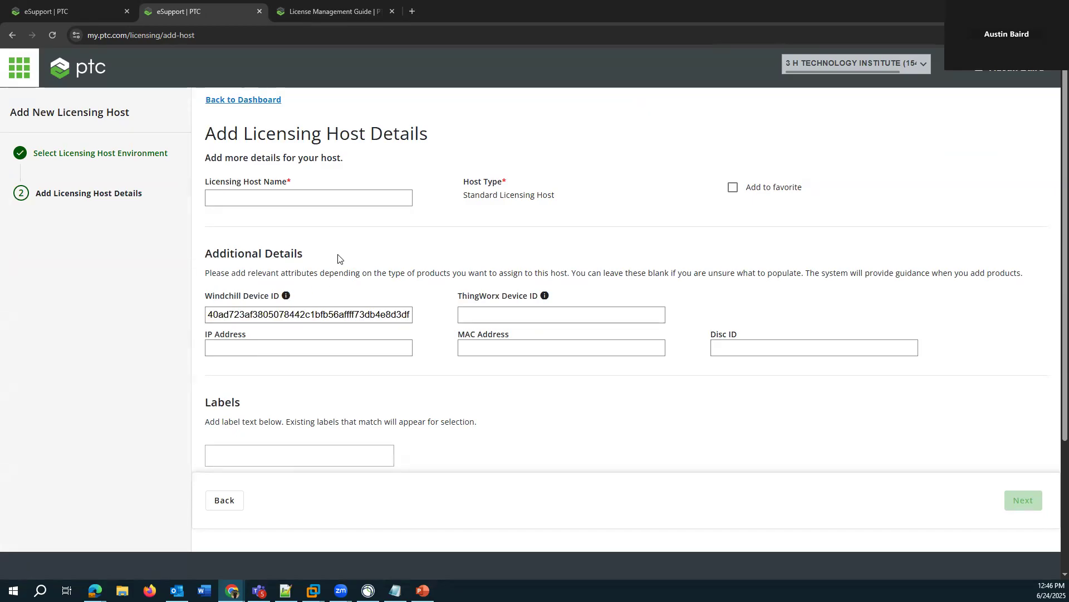
left_click(250, 200)
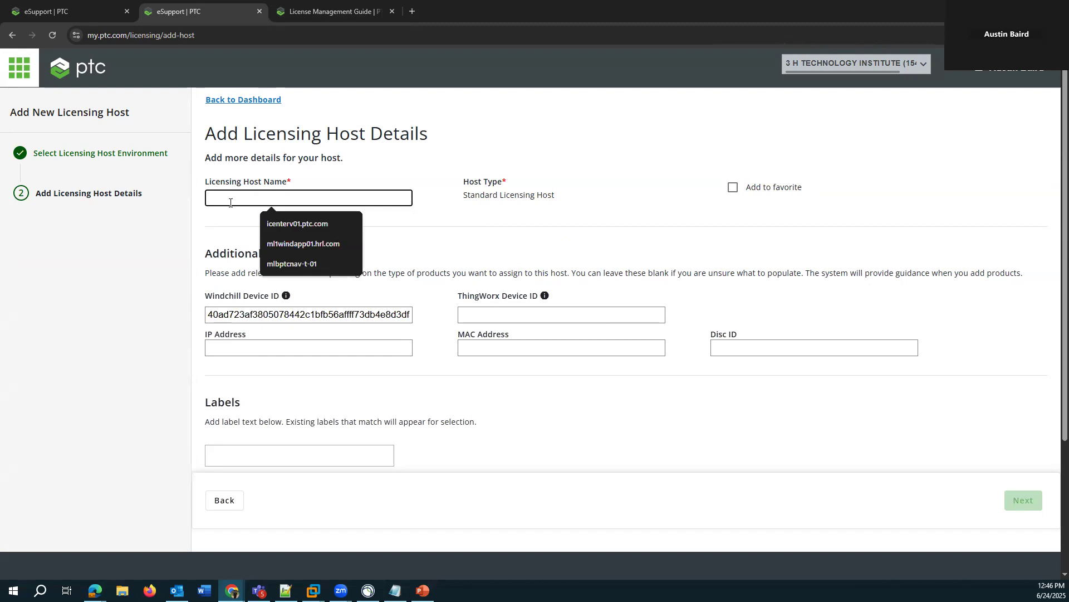
left_click(297, 223)
left_click(485, 205)
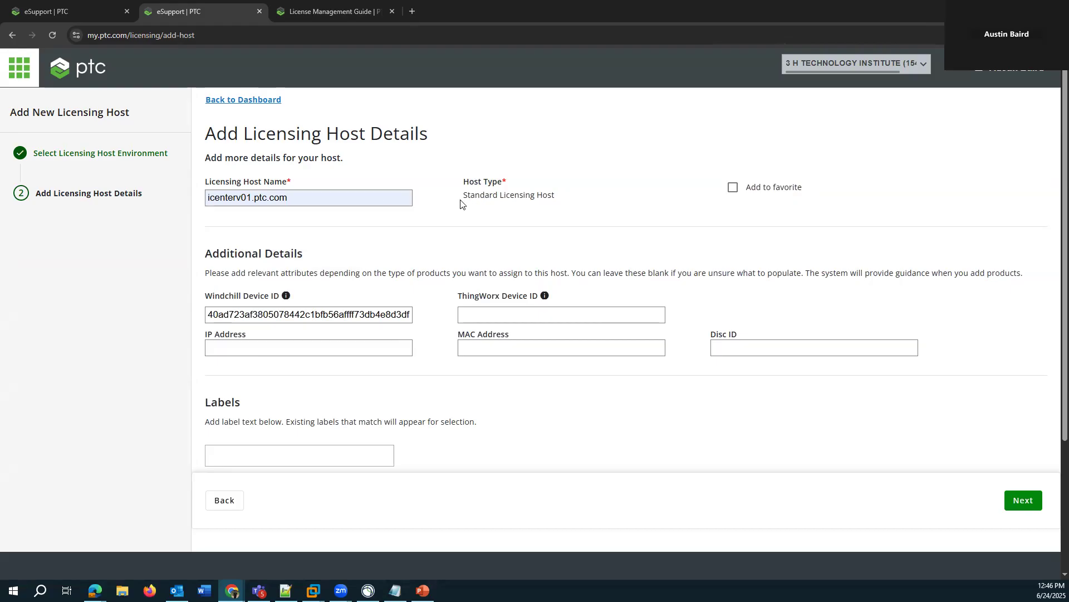
triple_click(260, 199)
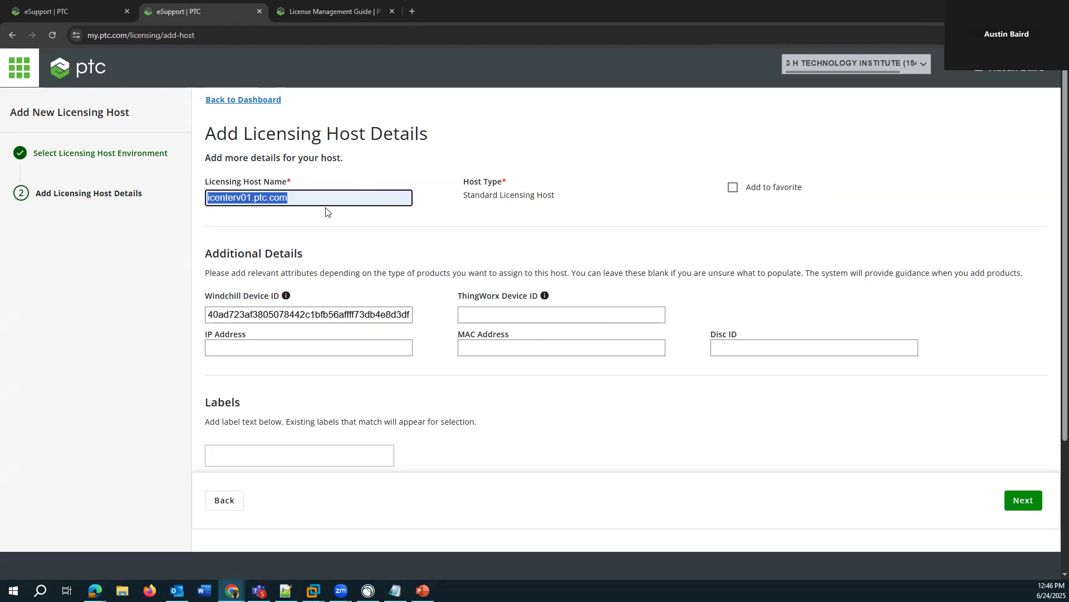
left_click(430, 235)
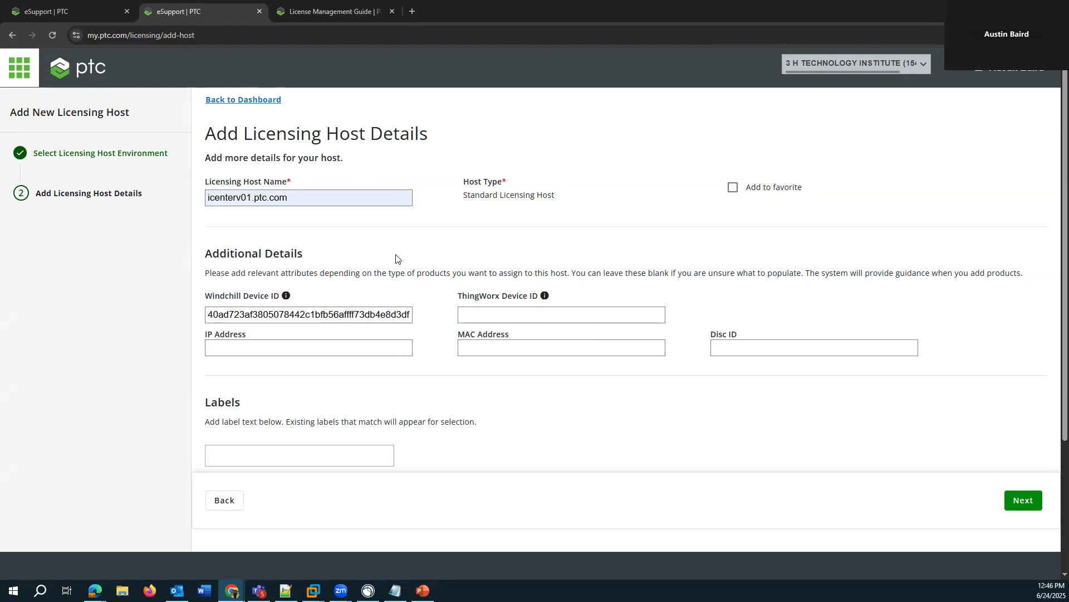
left_click(1024, 500)
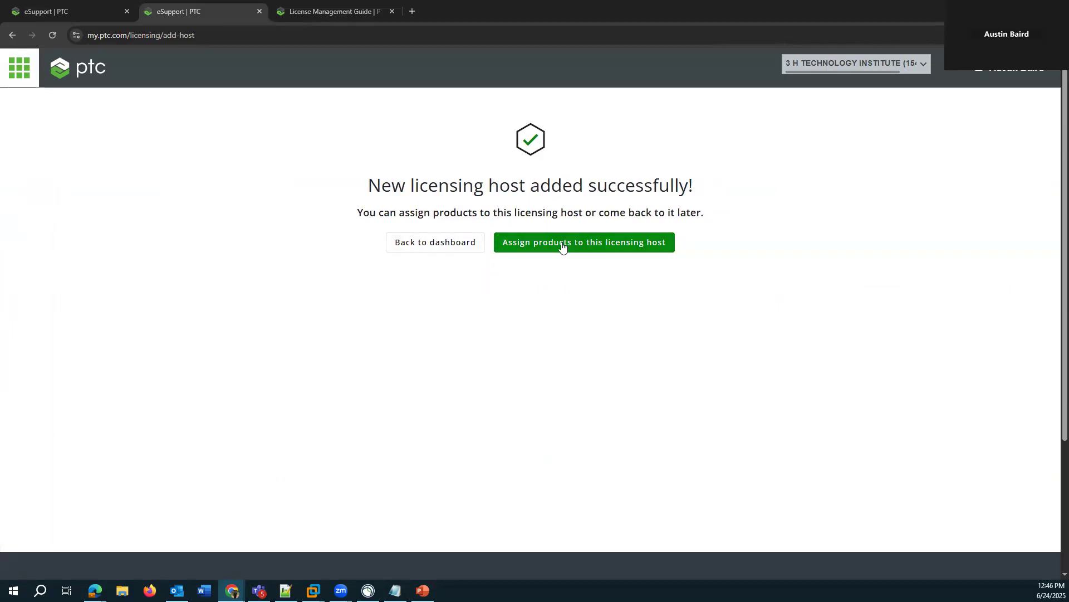
- Start assigning products to the new licensing host and select the sales order number in the Notepad notes
left_click(544, 249)
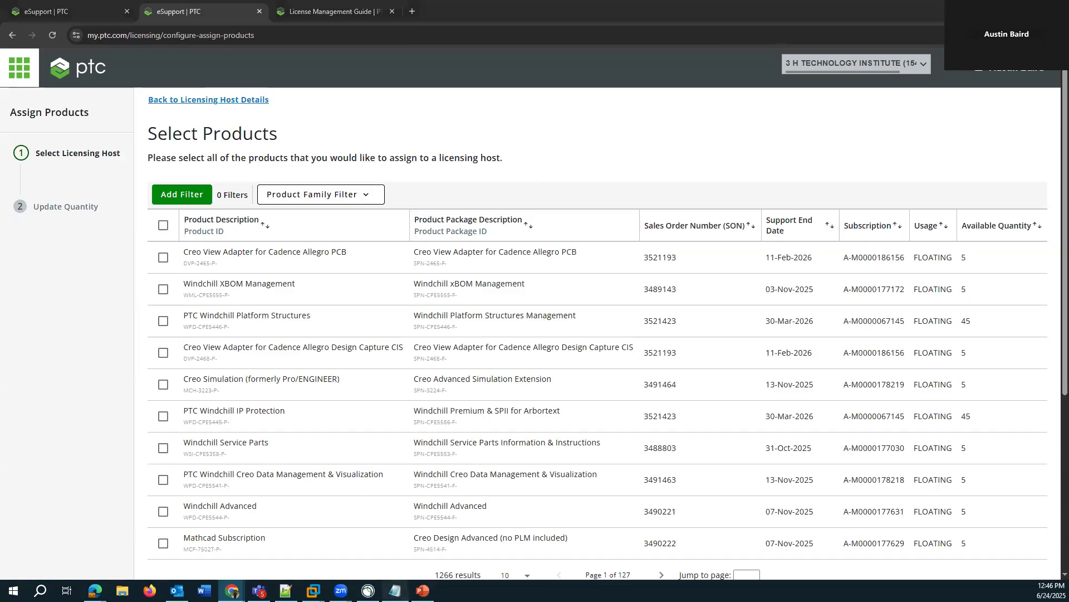
left_click(395, 590)
left_click_drag(294, 218, 260, 216)
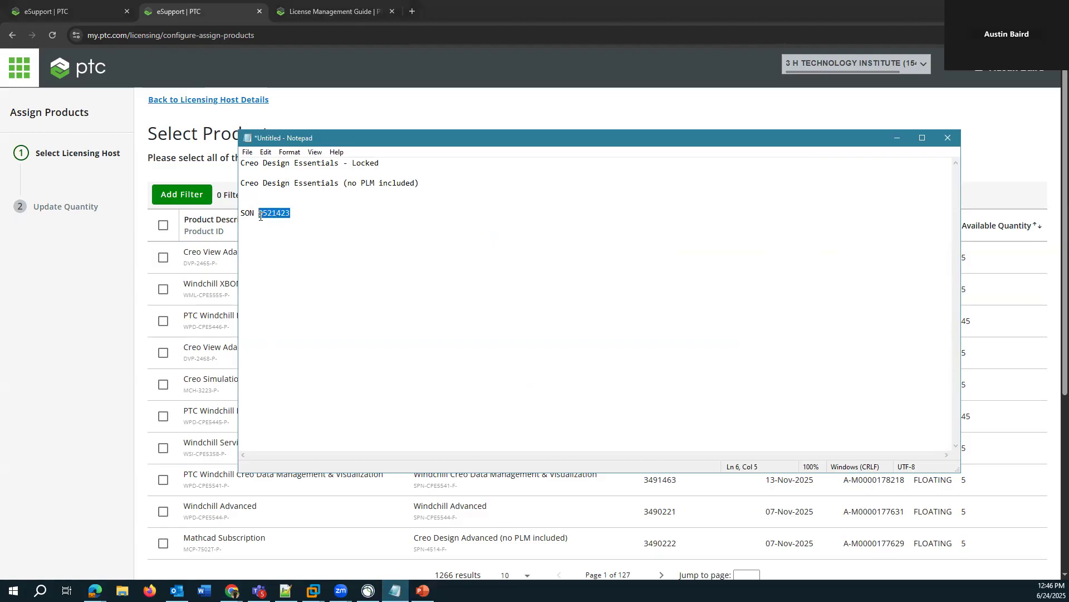
- Return to the product selection page and filter the products by SON, using the sales order number from the Notepad notes
left_click(360, 100)
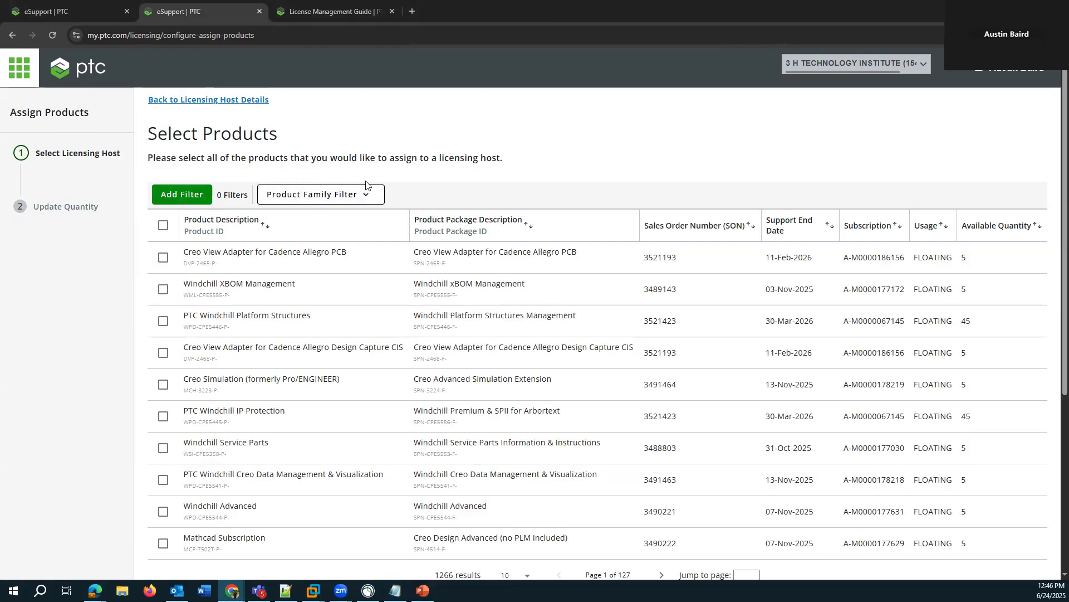
left_click(313, 196)
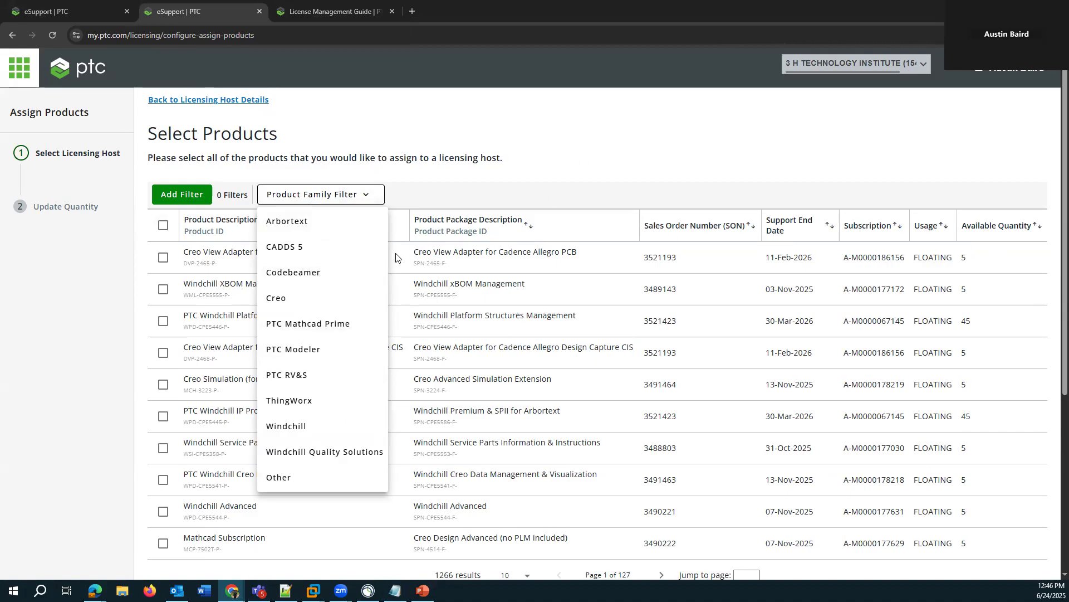
left_click(484, 141)
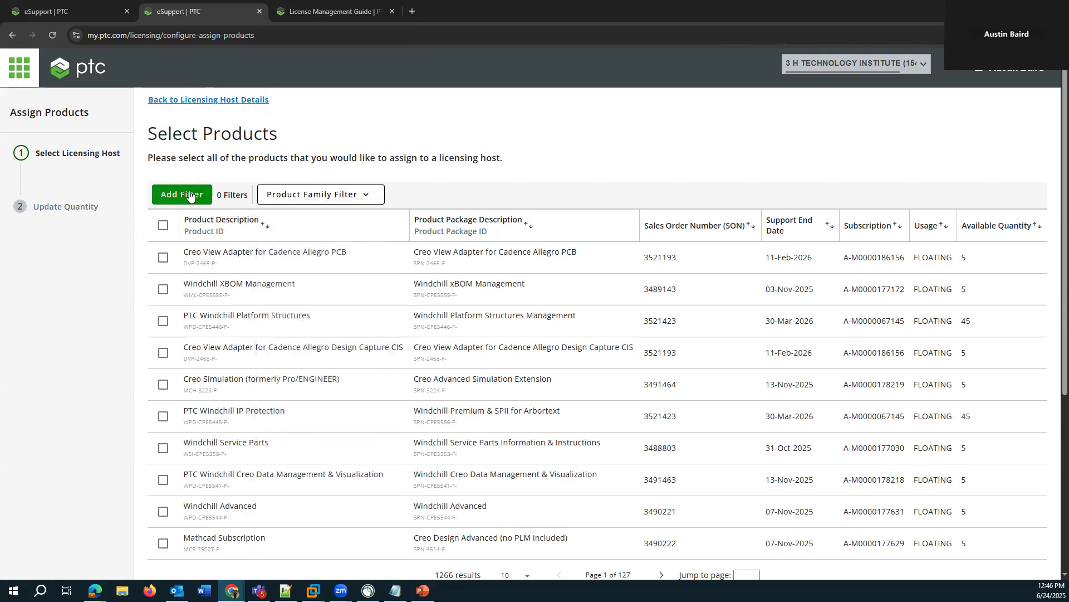
left_click(186, 194)
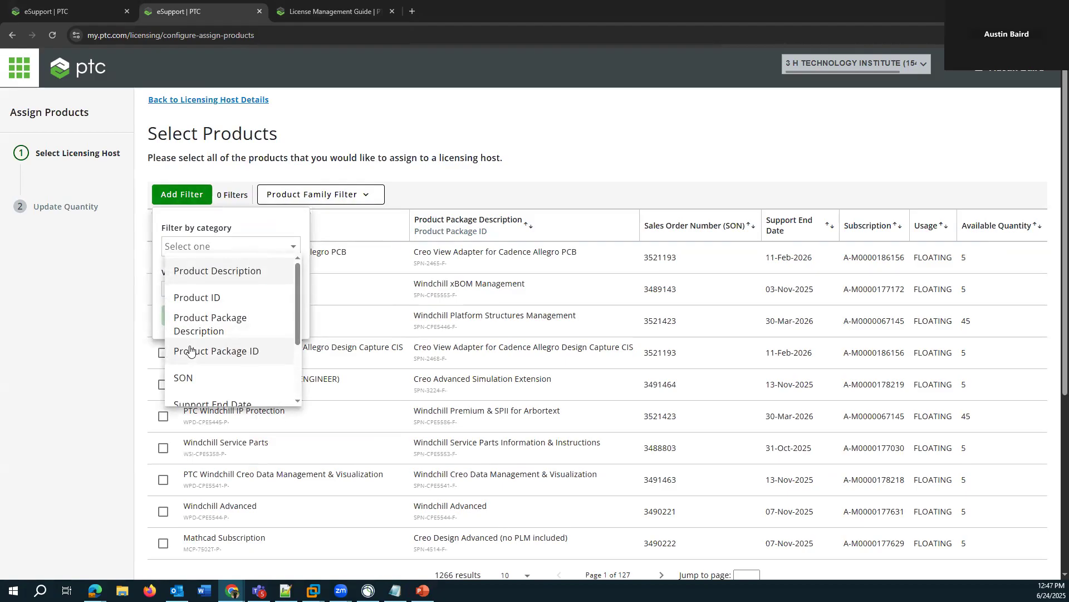
left_click(184, 379)
left_click(187, 290)
left_click(181, 313)
left_click(182, 315)
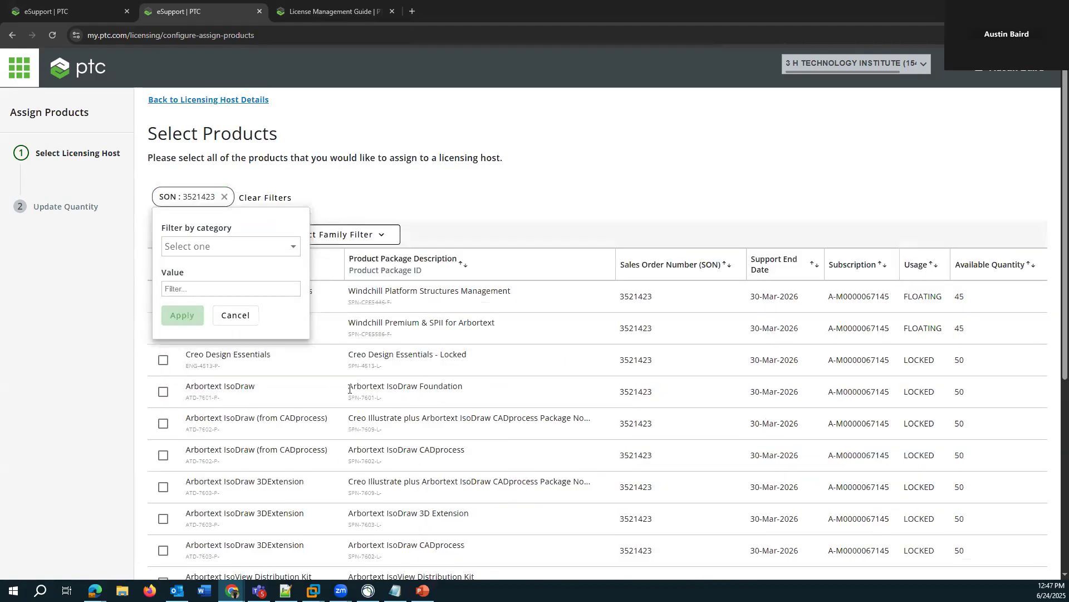
- Show 100 products per page and restrict the list to the Windchill product family
scroll(571, 147, "down", 2)
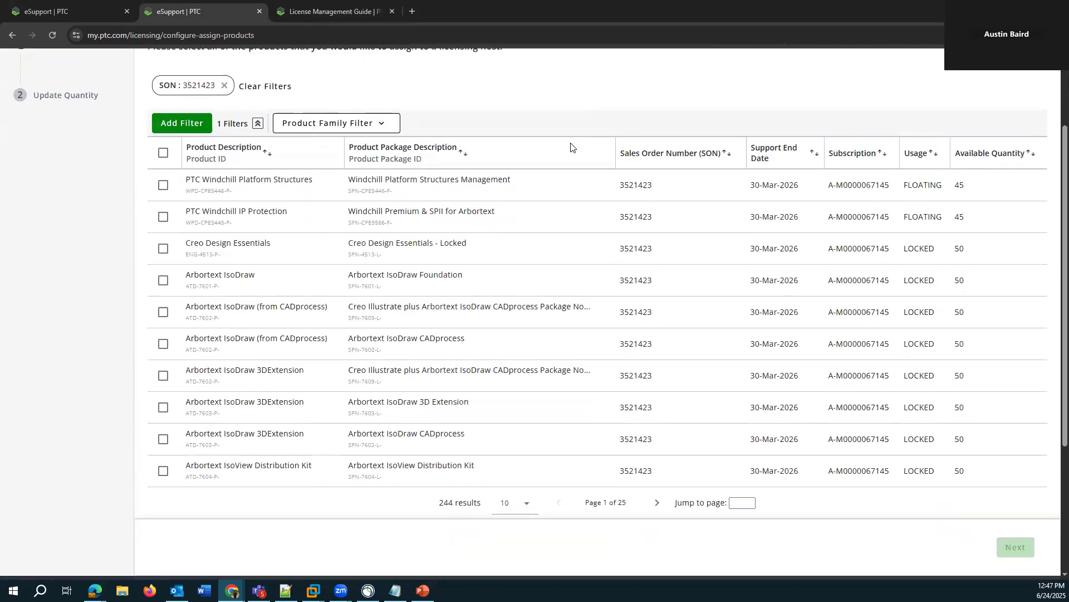
scroll(299, 304, "down", 1)
scroll(315, 302, "up", 1)
scroll(267, 262, "down", 3)
scroll(267, 261, "up", 3)
left_click(522, 501)
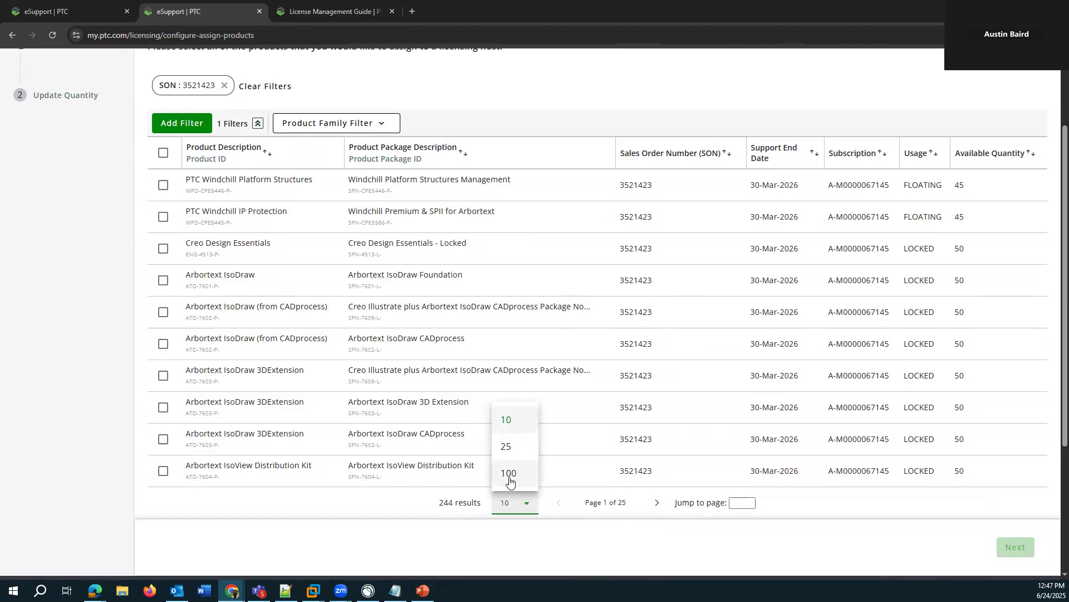
left_click(509, 473)
scroll(452, 310, "down", 3)
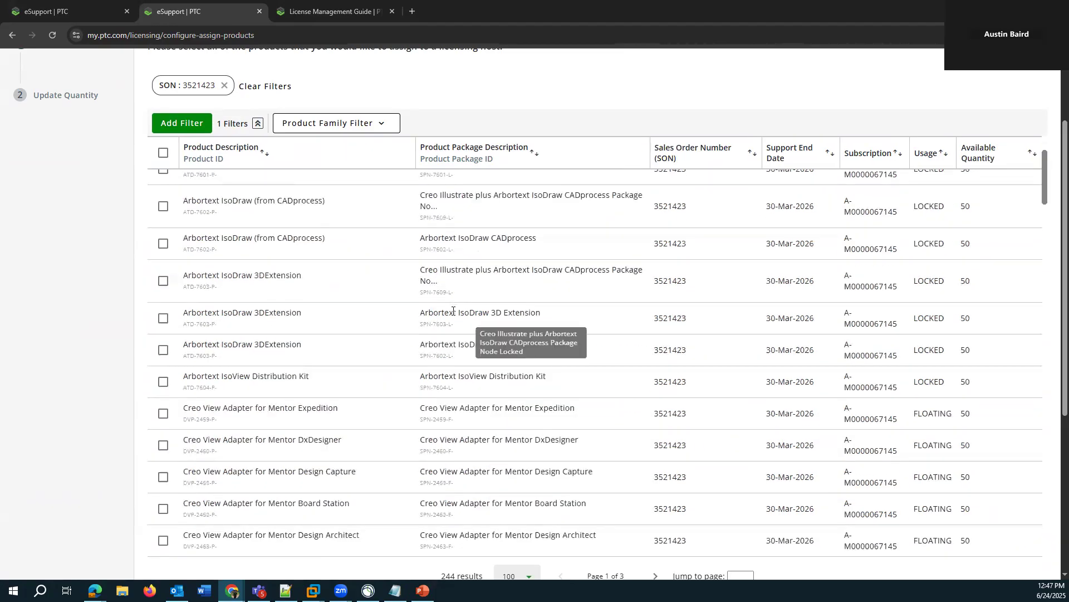
scroll(452, 311, "up", 3)
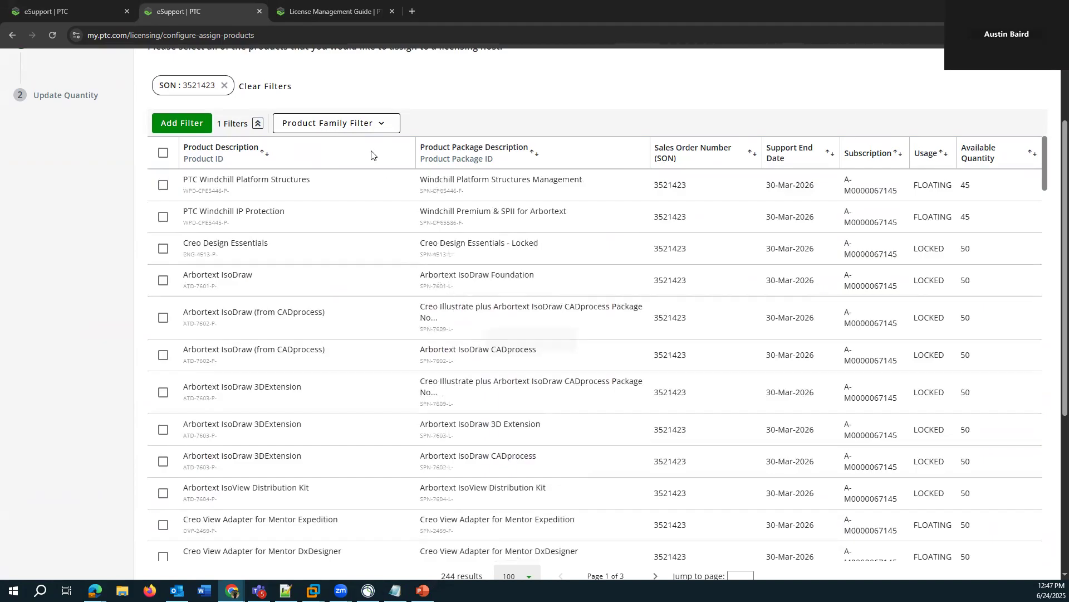
left_click(370, 124)
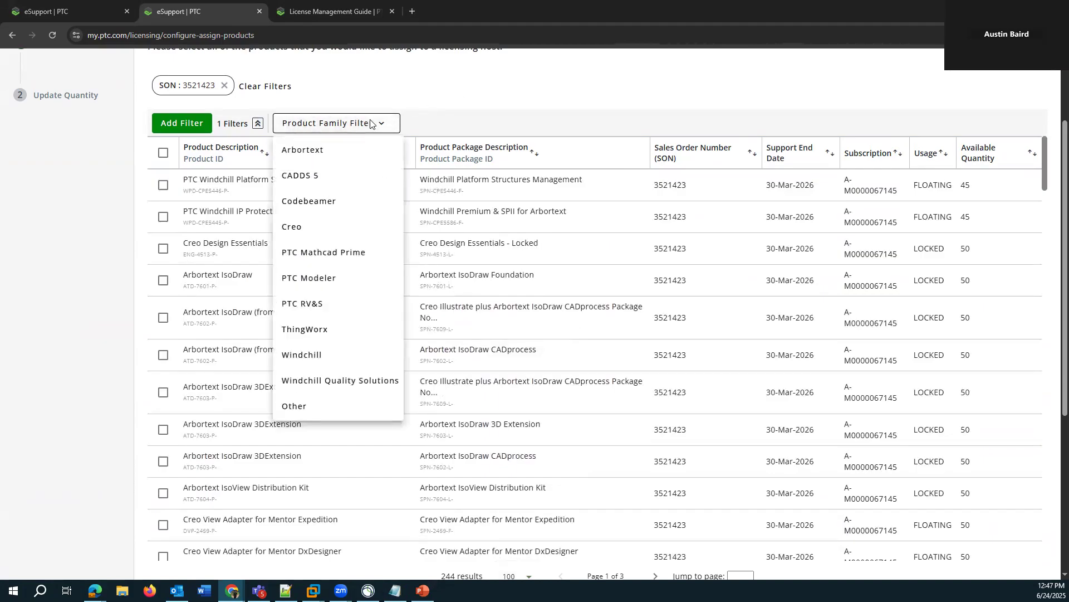
left_click(291, 357)
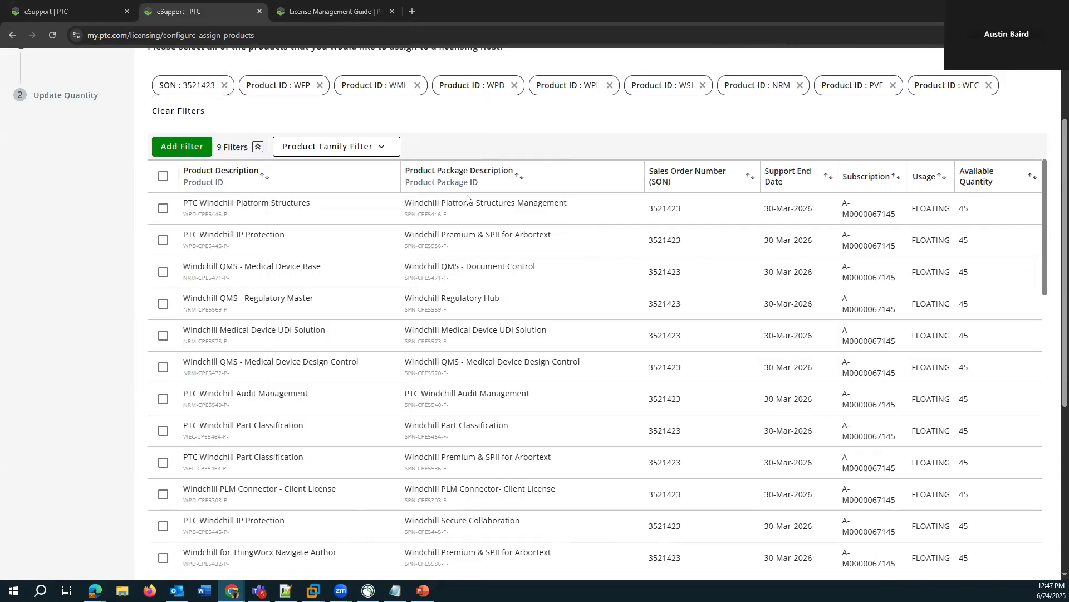
- Select Windchill Advanced (Windchill Advanced & SPII for Arbortext package), Windchill Base, and PTC Windchill Creo Data Management & Visualization
scroll(342, 290, "down", 4)
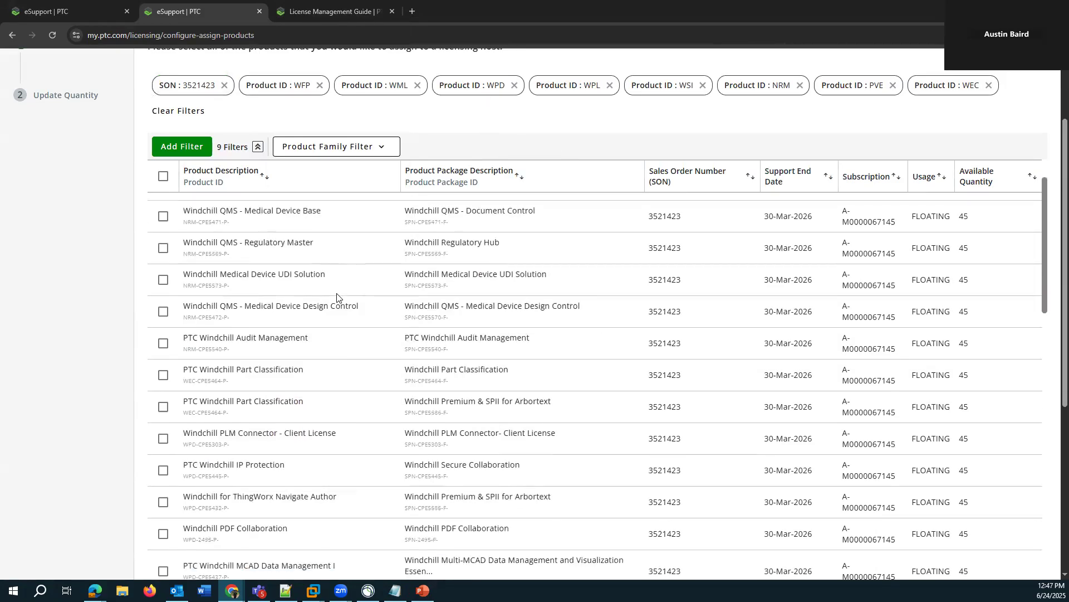
scroll(337, 298, "down", 1)
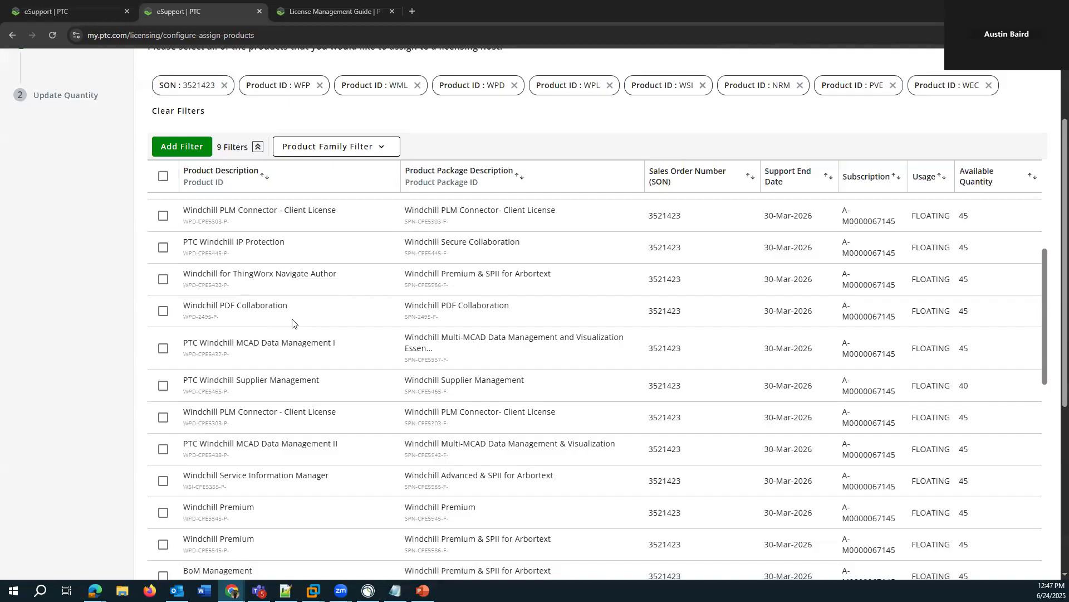
scroll(286, 323, "down", 2)
scroll(299, 342, "down", 1)
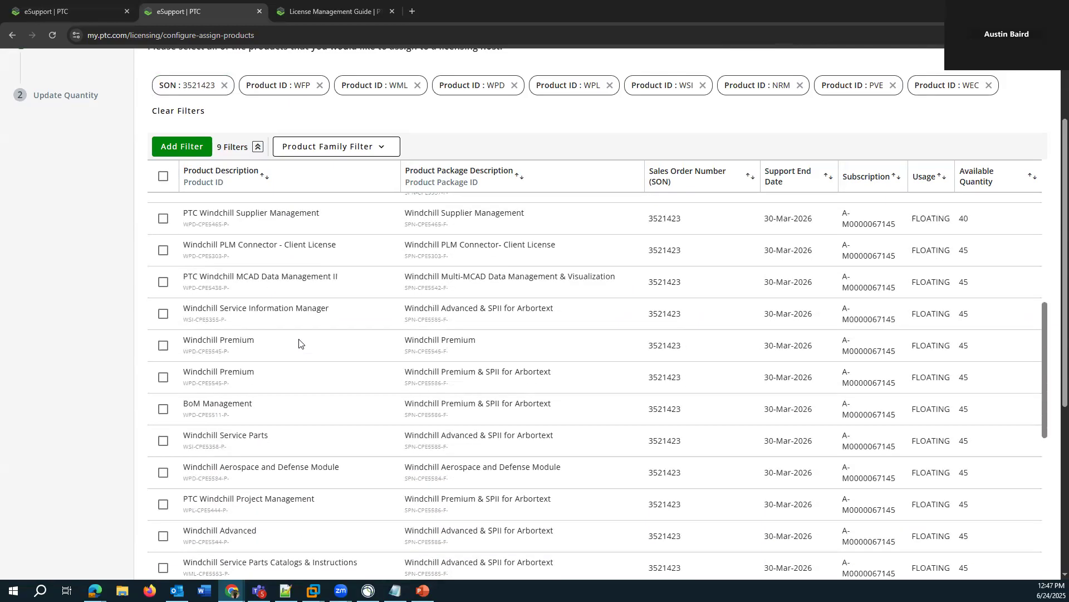
scroll(298, 342, "down", 1)
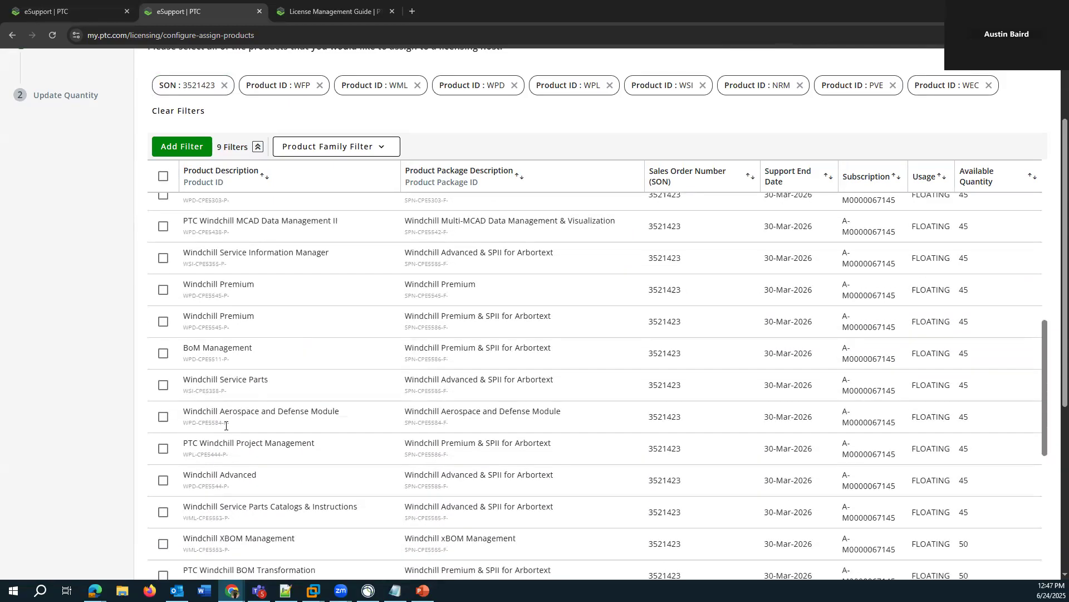
left_click(163, 473)
scroll(221, 436, "down", 3)
left_click(162, 440)
scroll(296, 409, "down", 3)
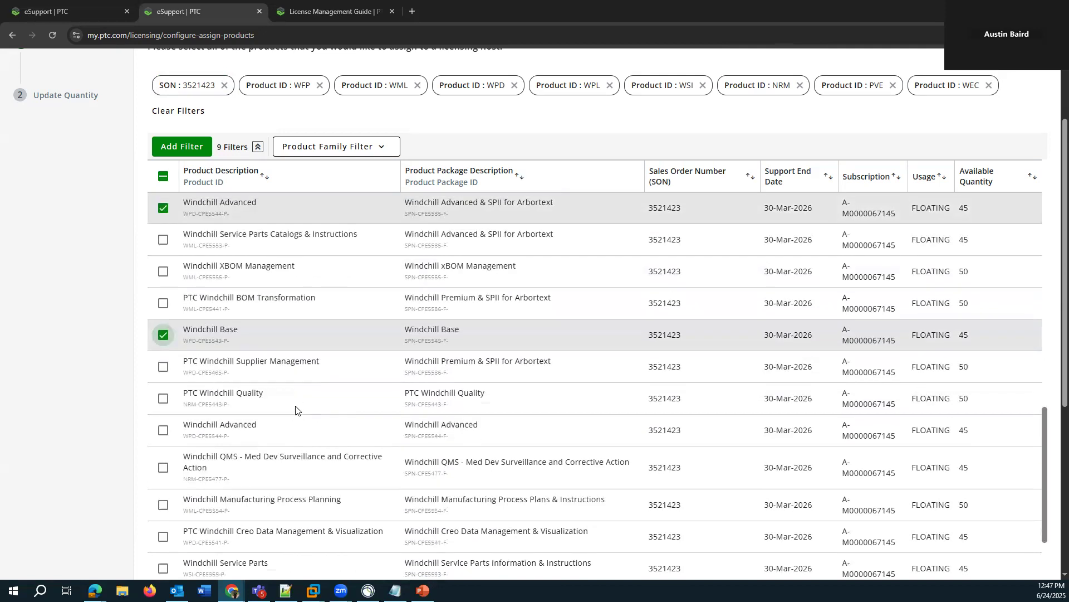
scroll(195, 399, "down", 1)
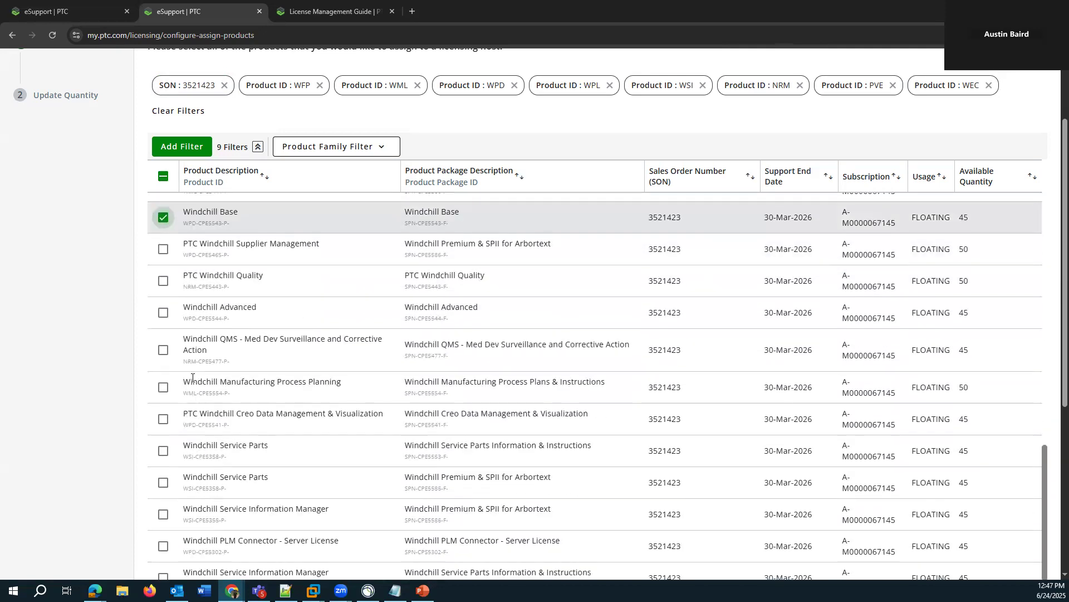
left_click(163, 422)
- Review the selected Windchill products against the rest of the list and proceed to the quantity stage
scroll(361, 382, "up", 4)
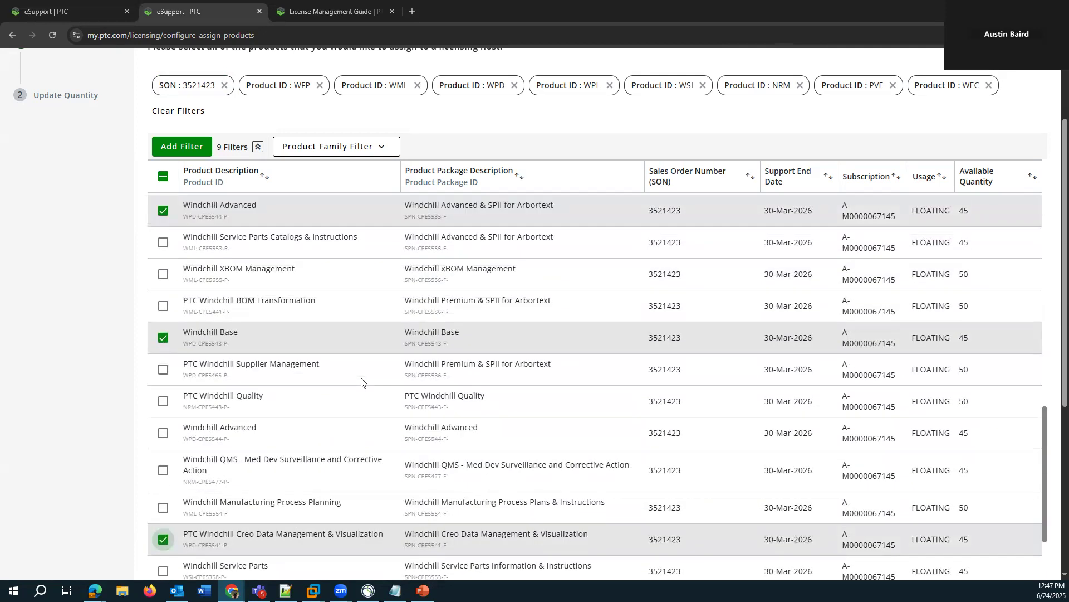
scroll(329, 405, "down", 2)
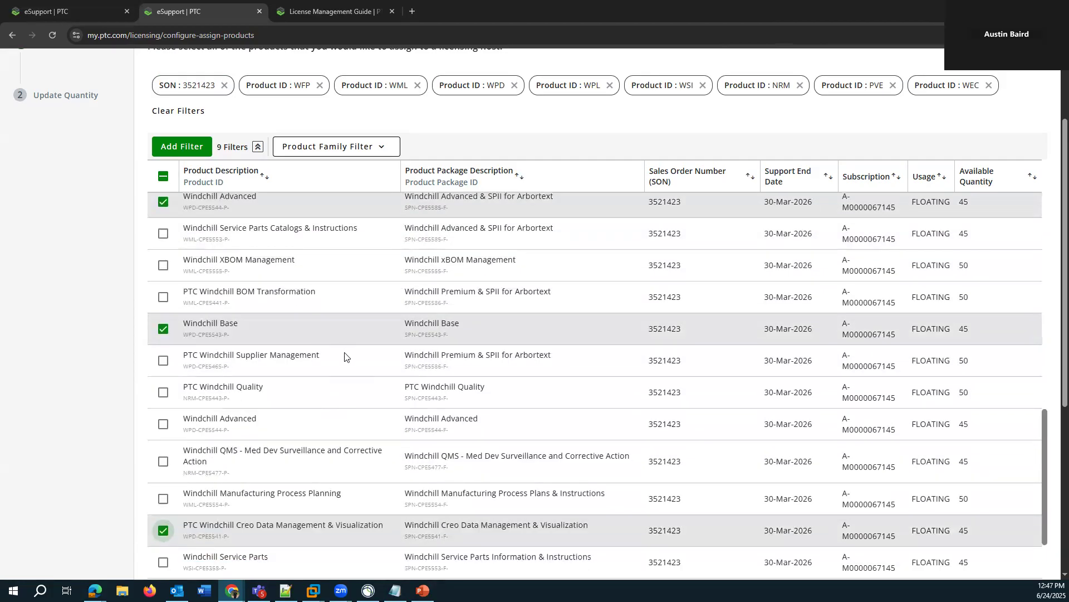
scroll(501, 384, "down", 2)
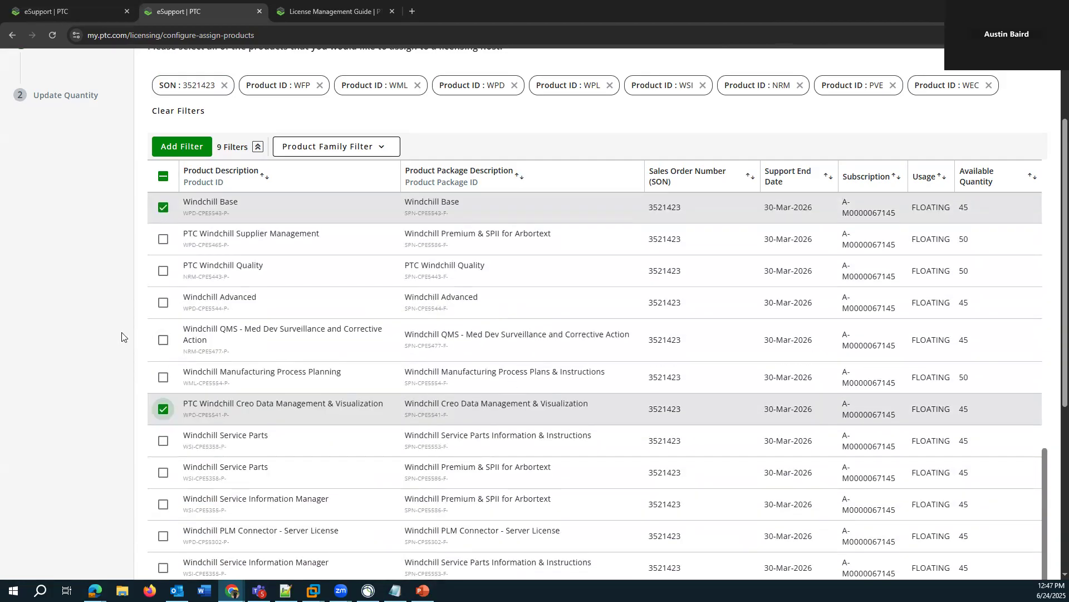
scroll(111, 331, "down", 3)
scroll(107, 351, "up", 2)
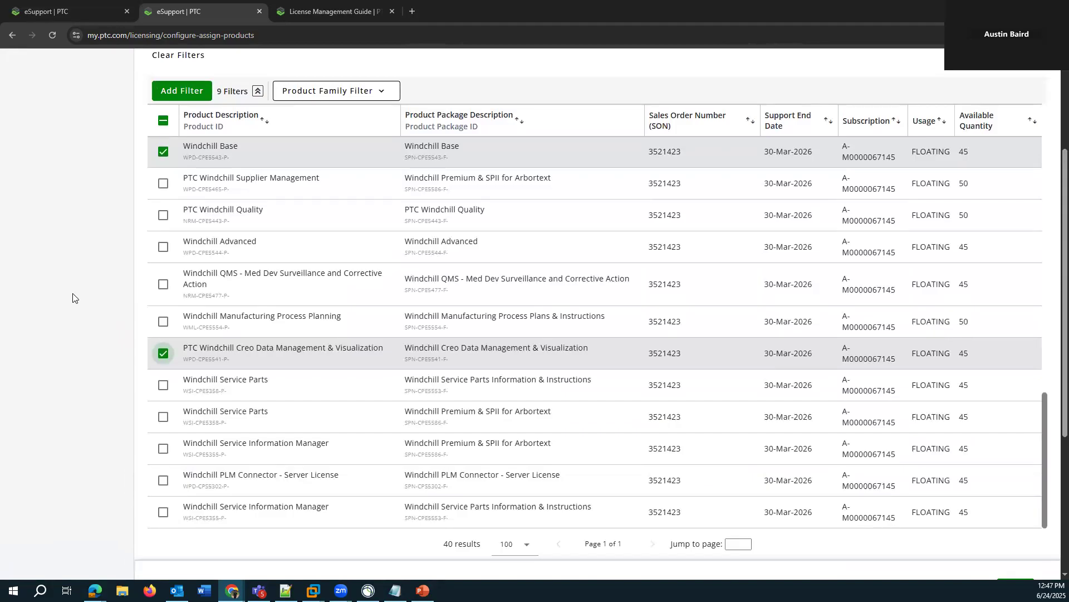
scroll(98, 182, "up", 1)
scroll(95, 320, "down", 2)
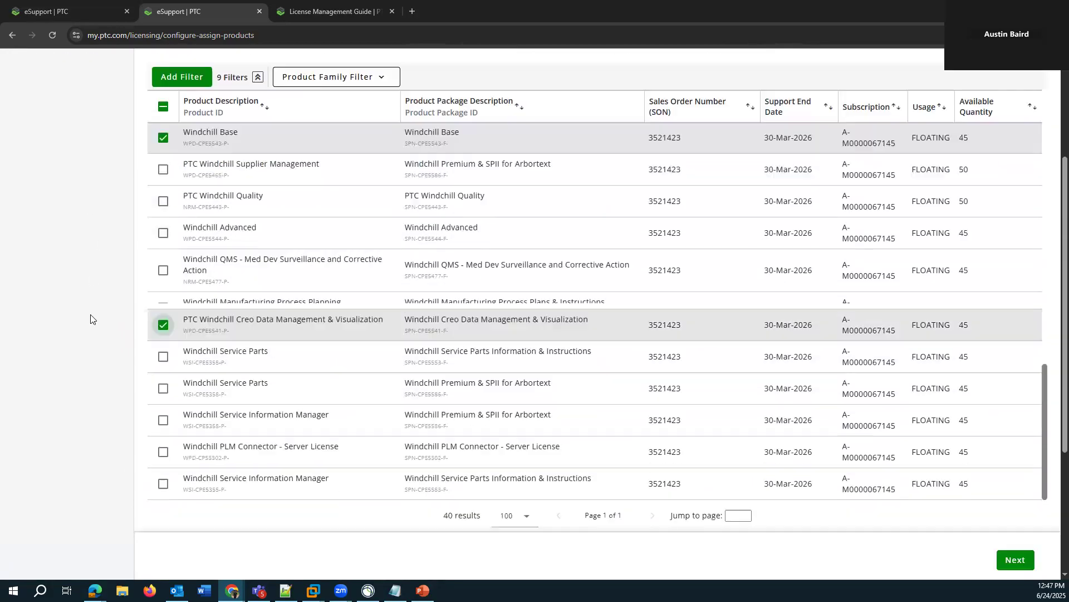
left_click(1005, 534)
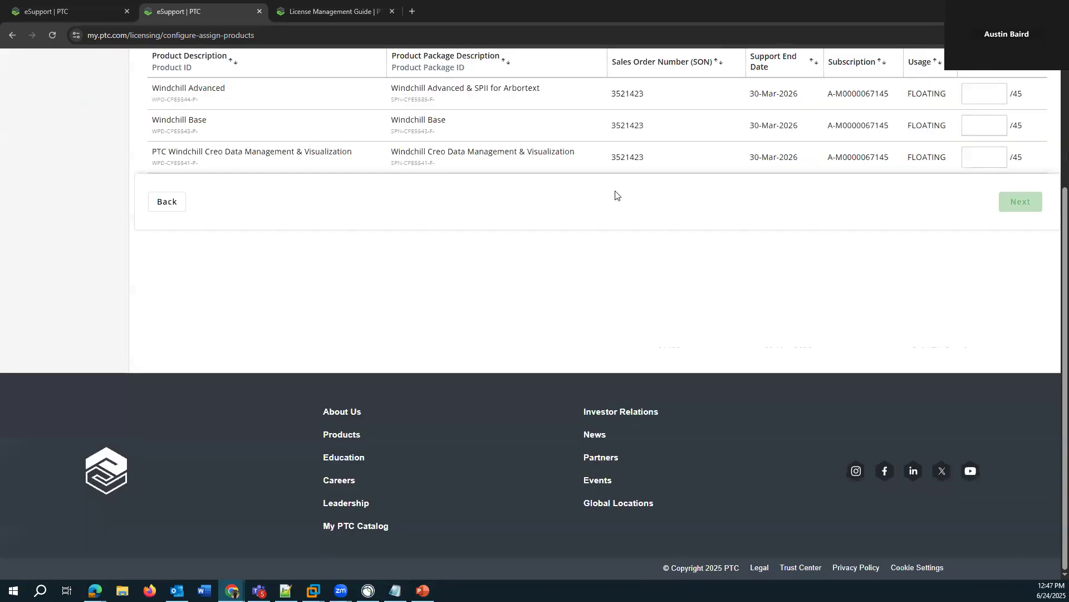
- Auto-fill a quantity of 35 for all three selected products and submit the assignment
scroll(596, 320, "up", 3)
left_click(931, 201)
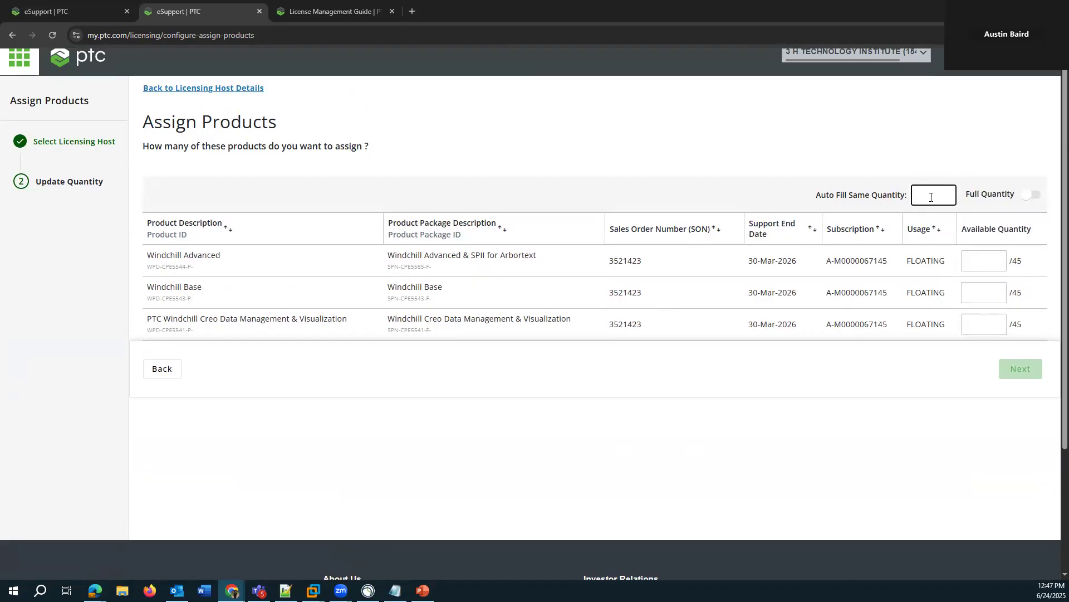
type("35")
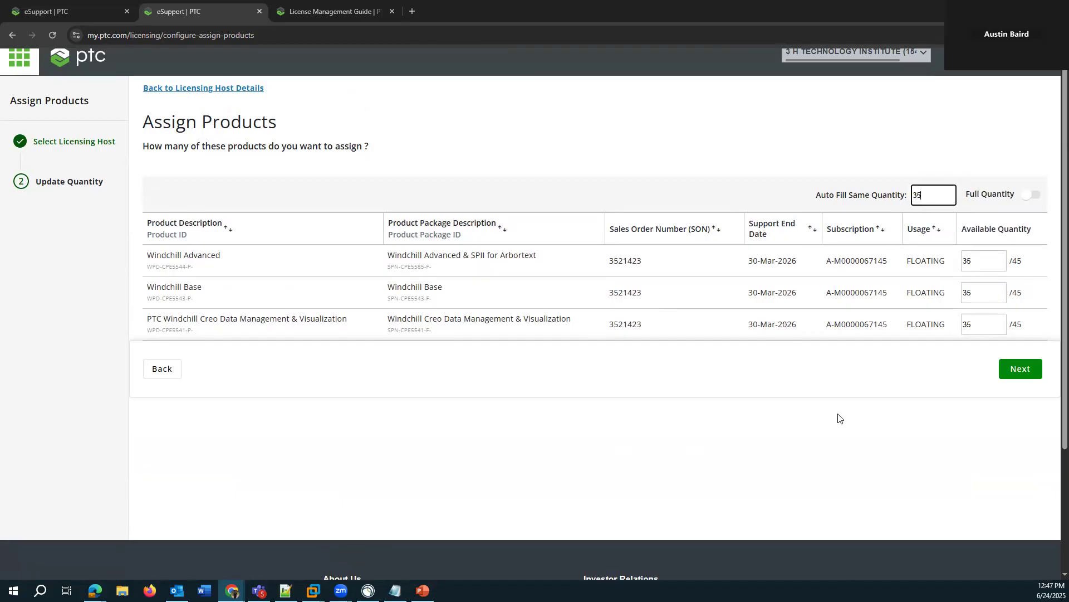
left_click(813, 377)
left_click(996, 293)
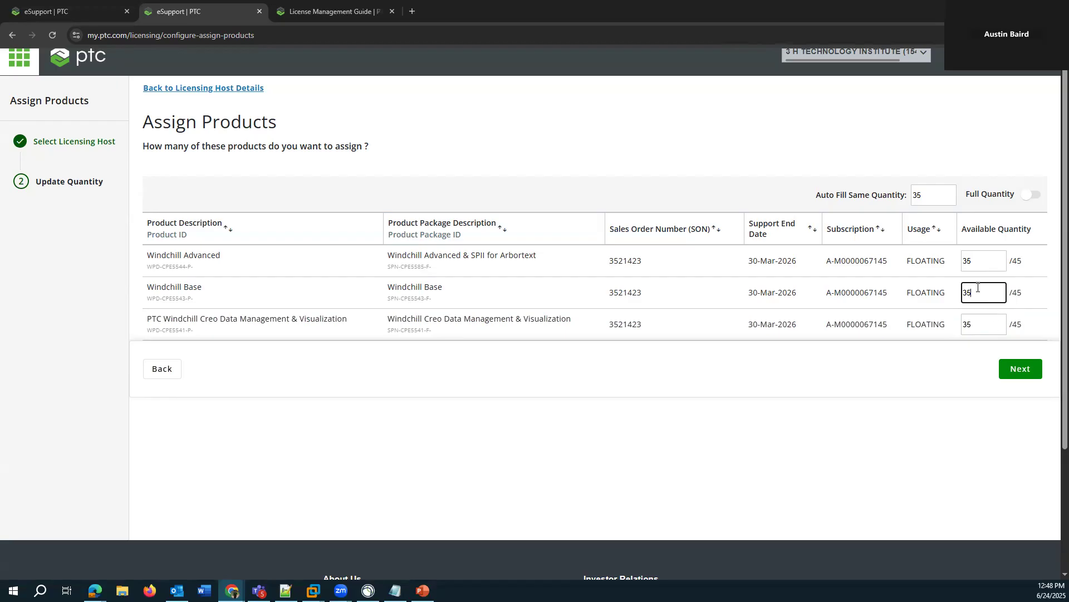
left_click(940, 202)
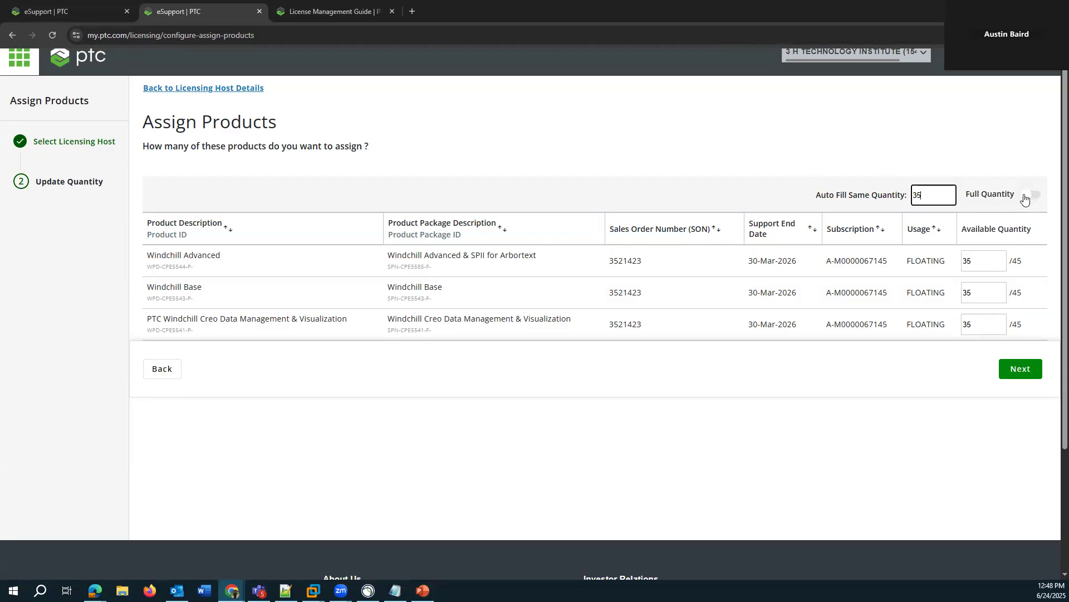
left_click(1028, 379)
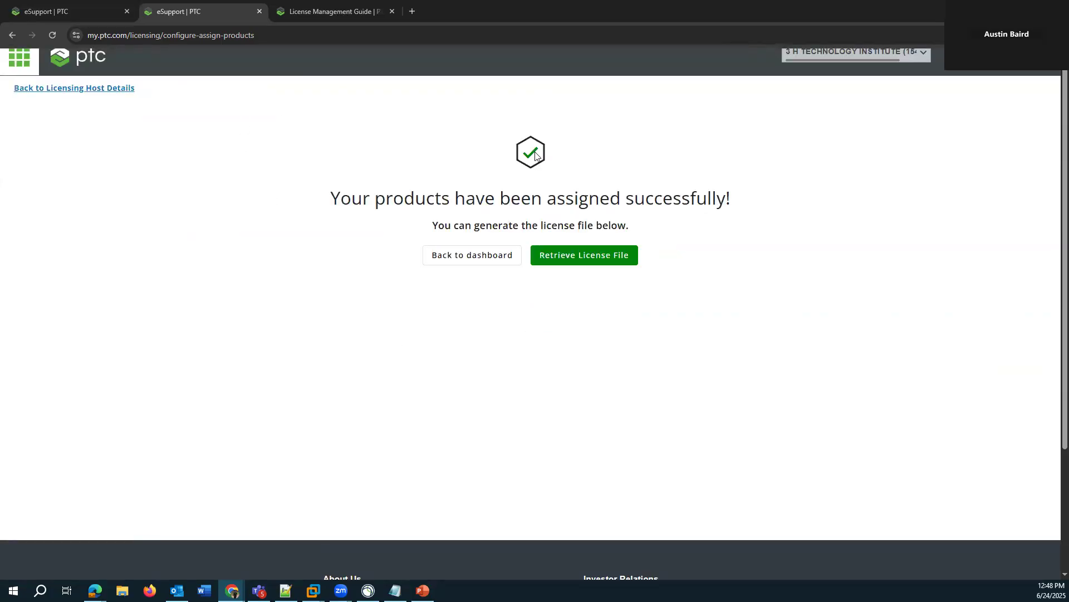
- Retrieve and download the ptc_p-WC license file for icenterv01.ptc.com, then inspect the contents of the downloaded archive and close it
scroll(618, 229, "up", 1)
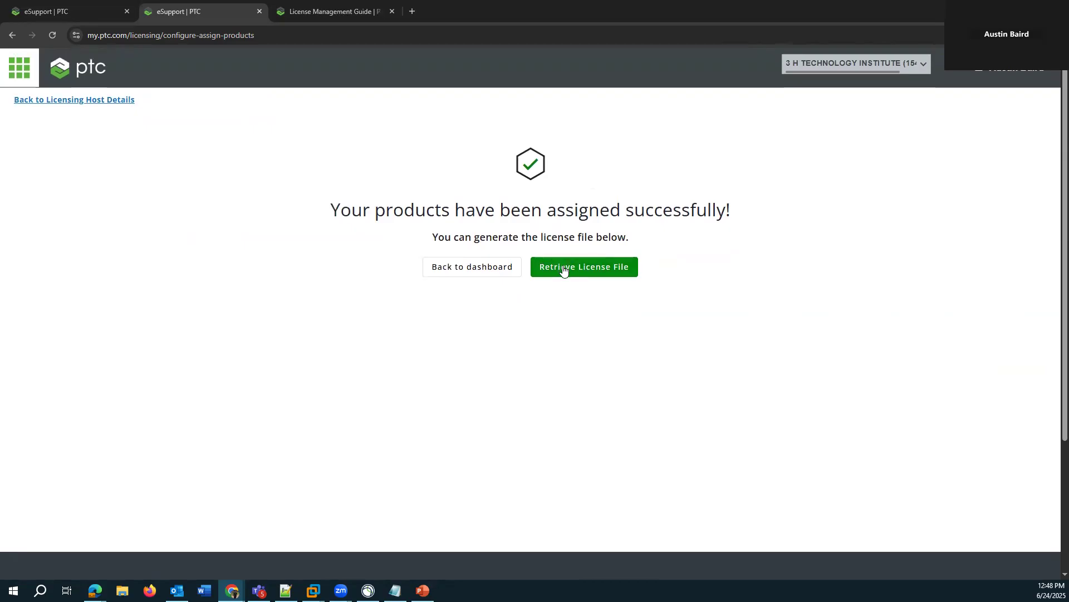
left_click(566, 268)
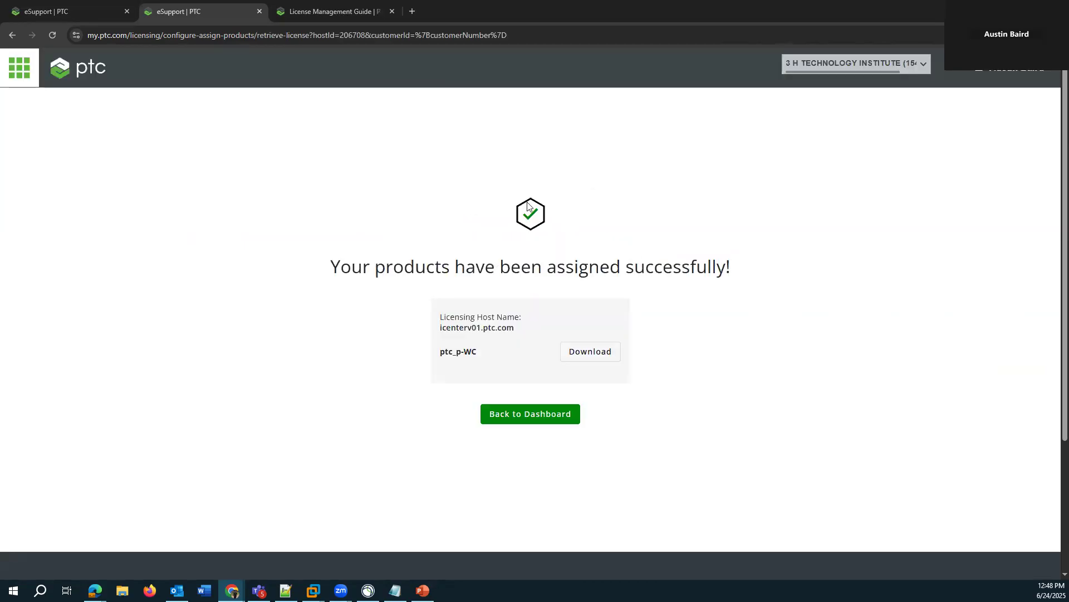
left_click(588, 354)
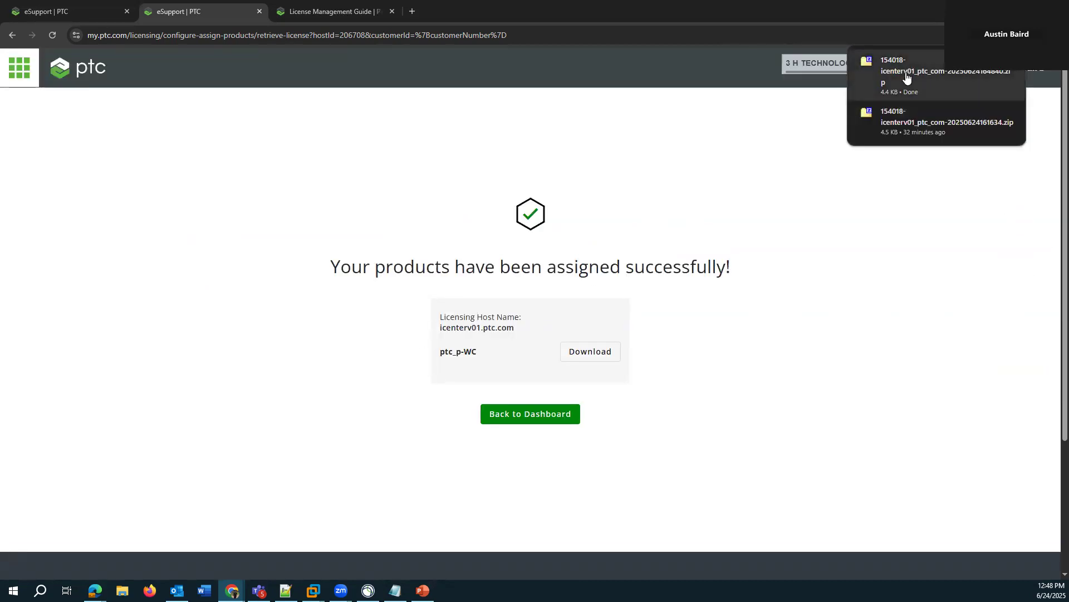
left_click(906, 76)
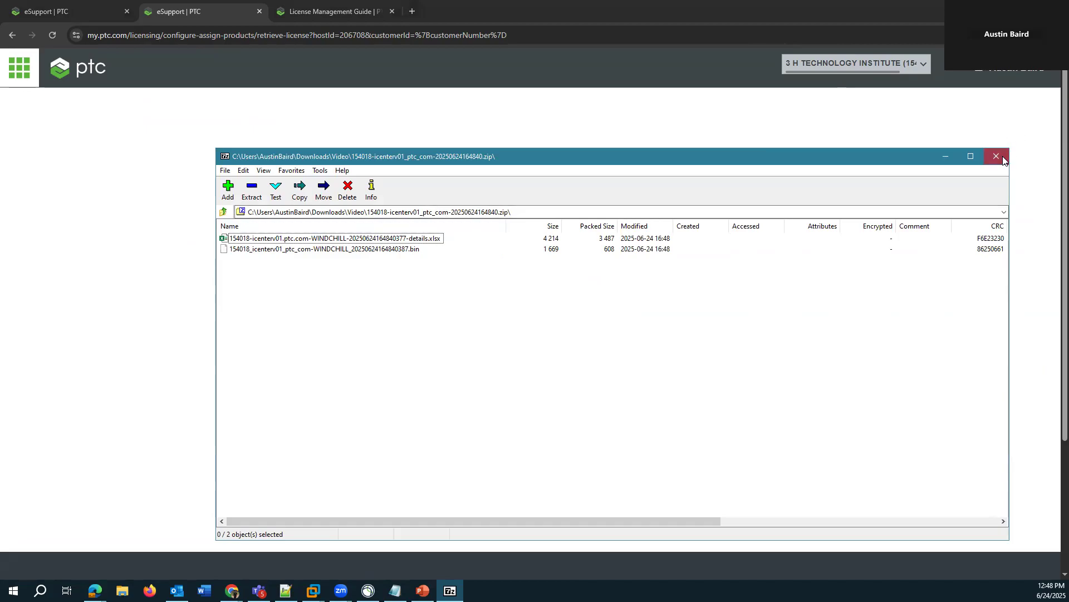
left_click(996, 156)
- Locate the downloaded icenterv01 license archive in its folder, extract its contents there with 7-Zip, and widen the name column
left_click(1012, 34)
right_click(896, 93)
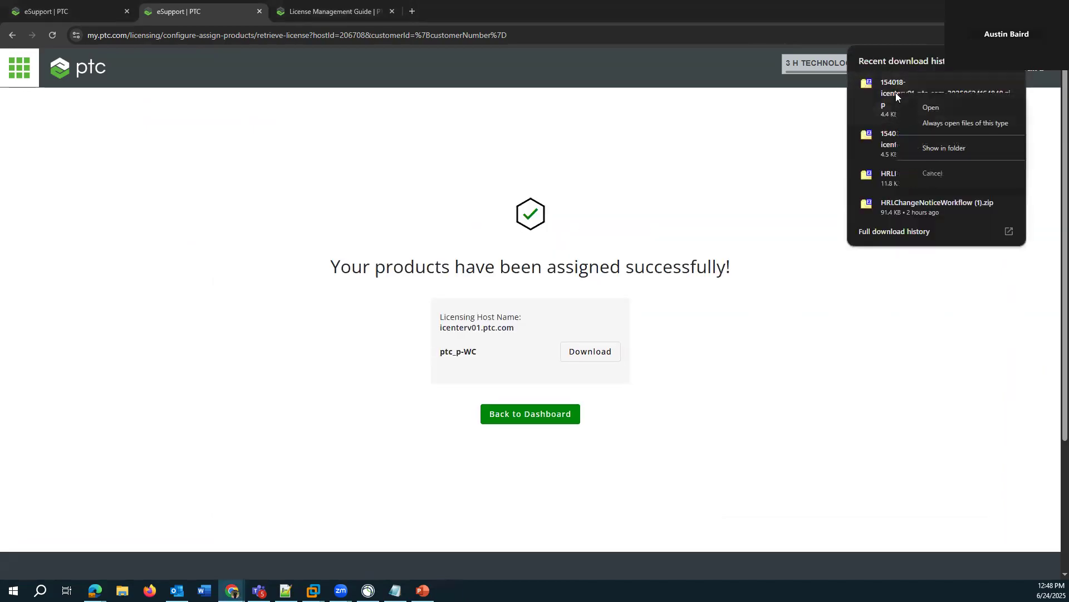
left_click(946, 150)
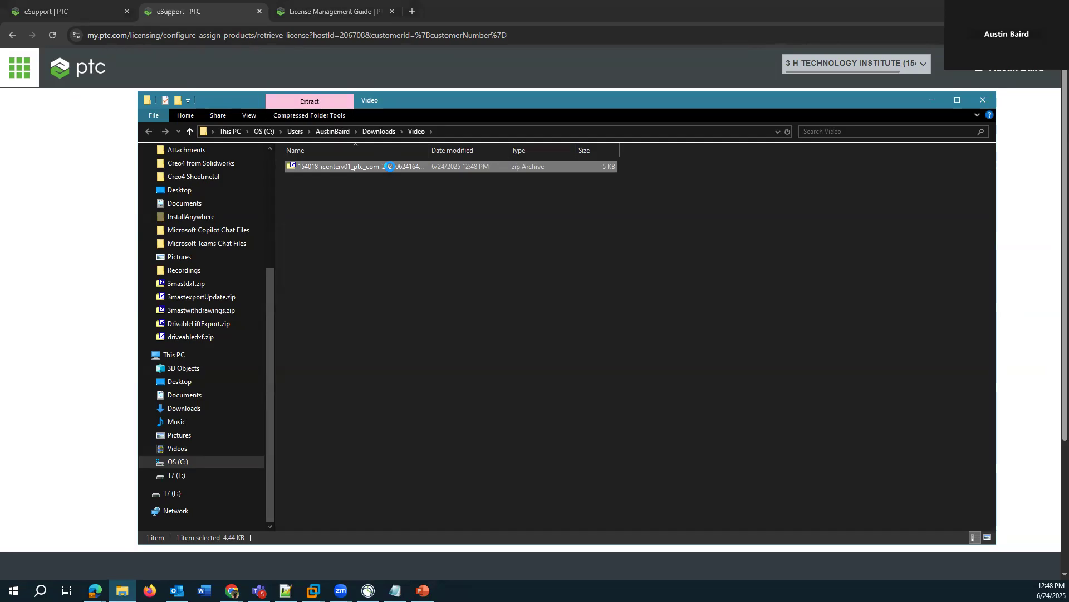
right_click(390, 166)
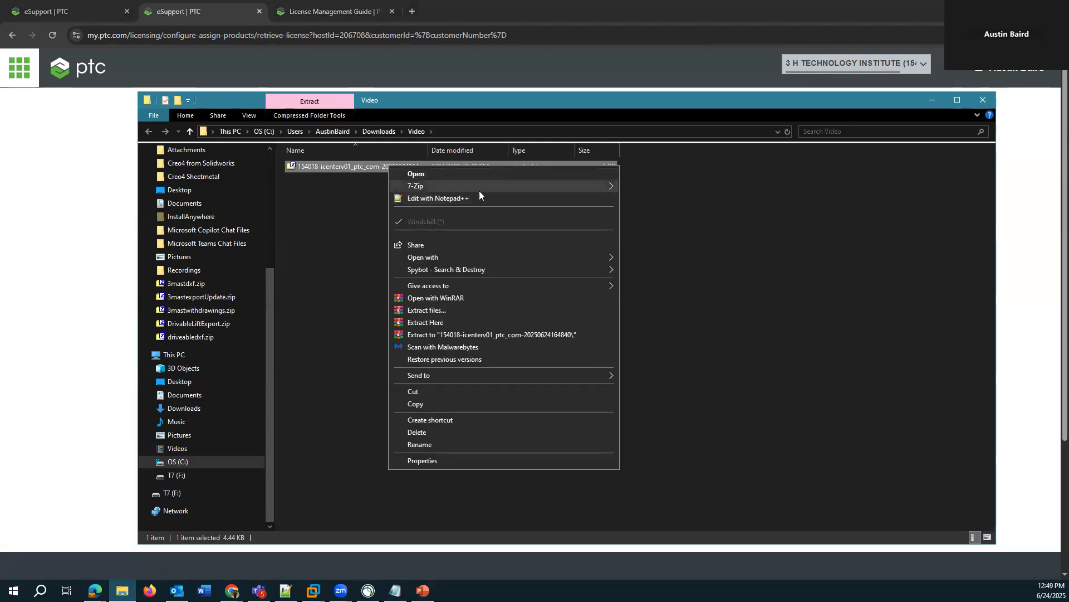
mouse_move(493, 187)
left_click(680, 223)
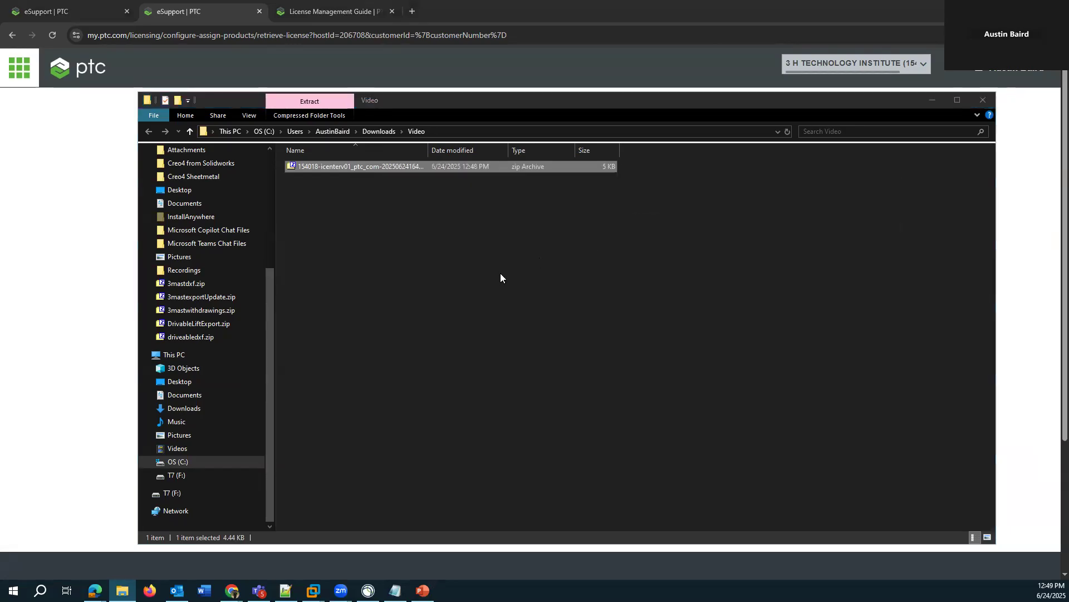
left_click_drag(478, 151, 534, 156)
left_click(474, 281)
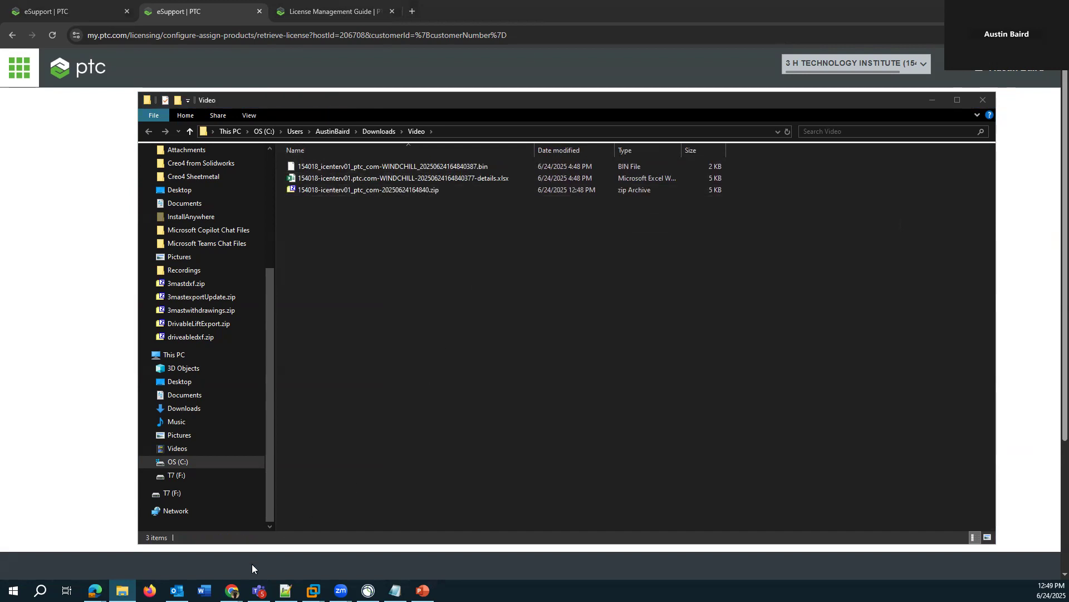
- Switch to the Import Windchill License window, minimize the file window behind it, and reposition the license window
mouse_move(232, 591)
left_click(355, 543)
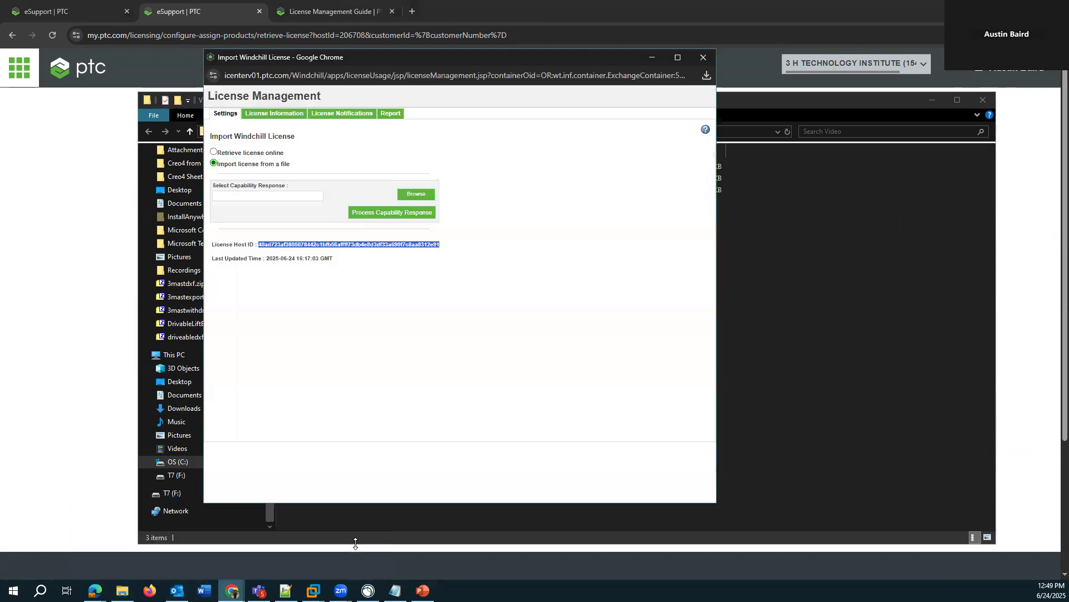
left_click(532, 360)
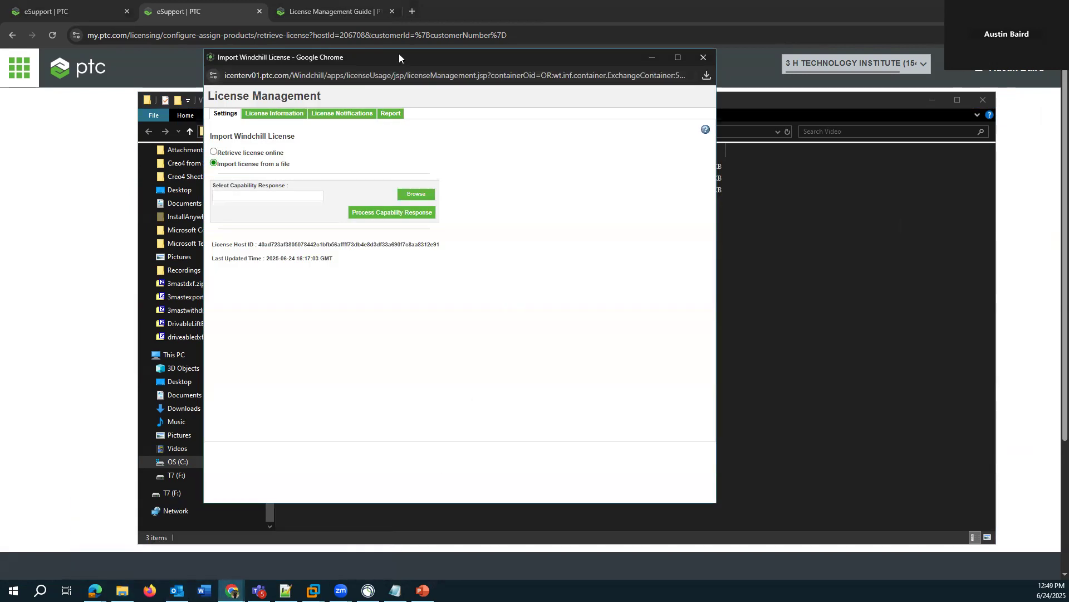
left_click(934, 101)
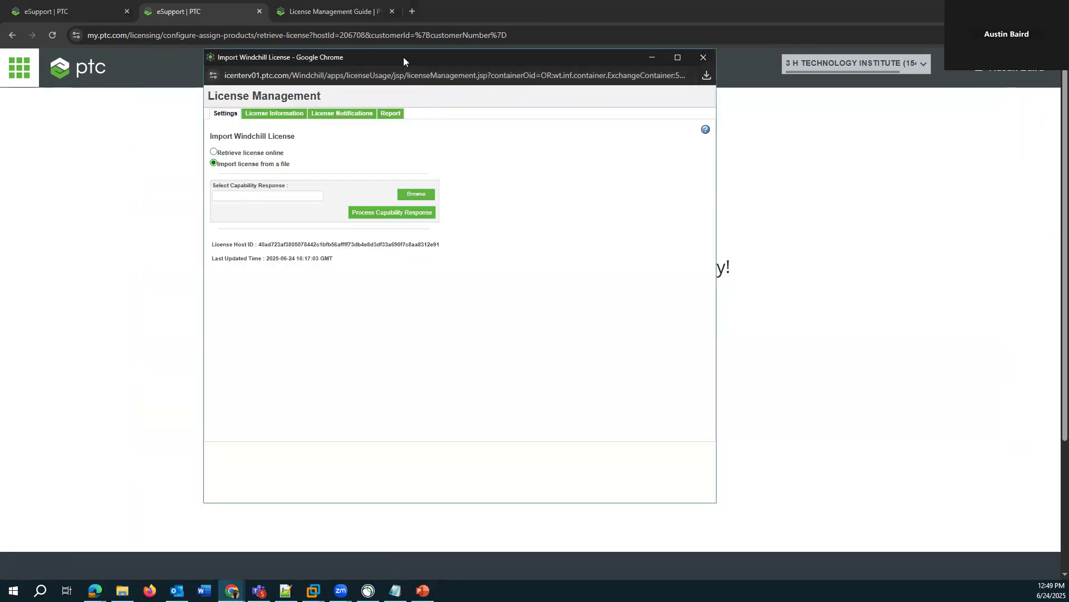
left_click_drag(403, 56, 423, 51)
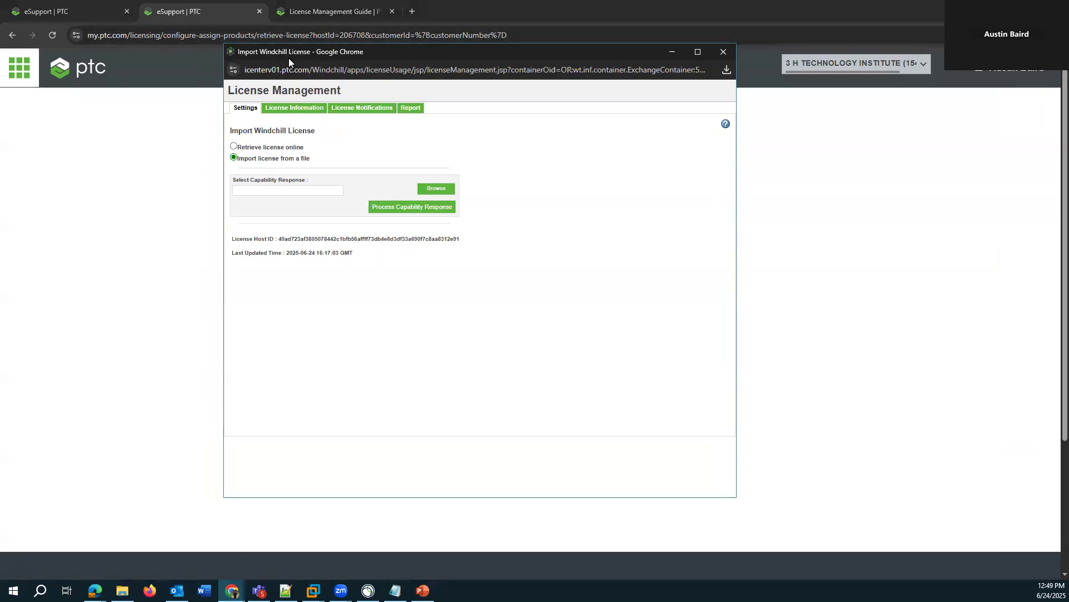
left_click_drag(288, 58, 282, 82)
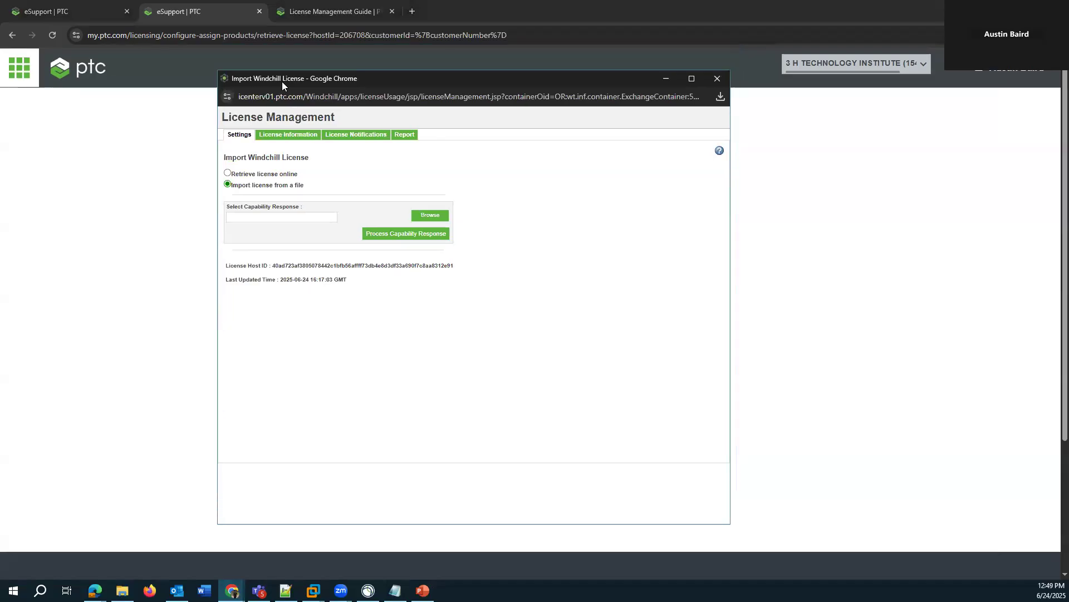
- Choose the extracted icenterv01 WINDCHILL .bin file from the Video folder in Downloads as the capability response
left_click(432, 216)
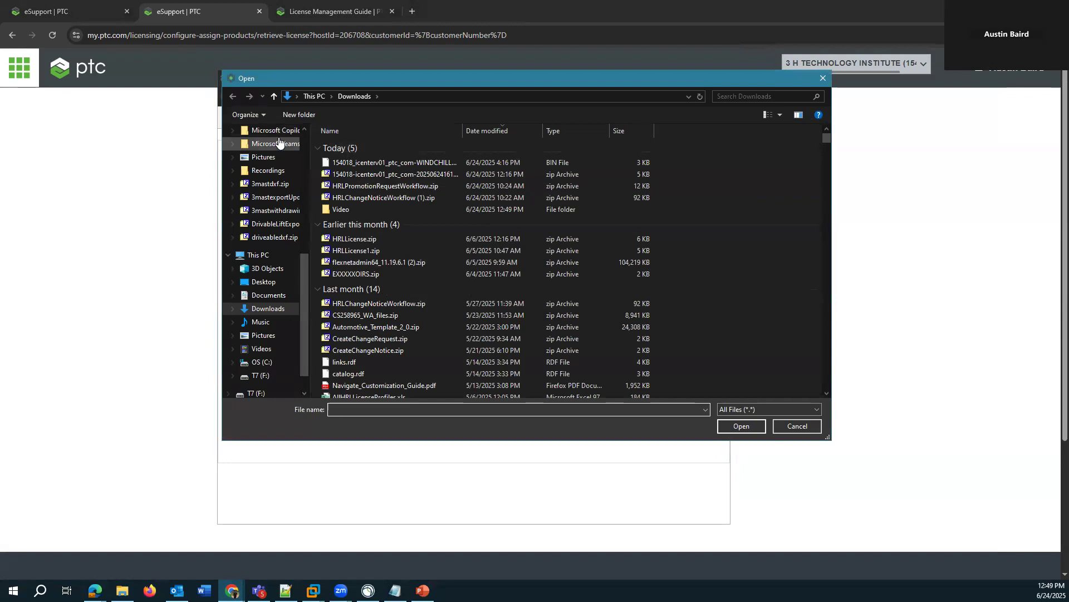
scroll(279, 143, "up", 2)
double_click(340, 209)
left_click_drag(468, 133, 589, 133)
left_click(540, 146)
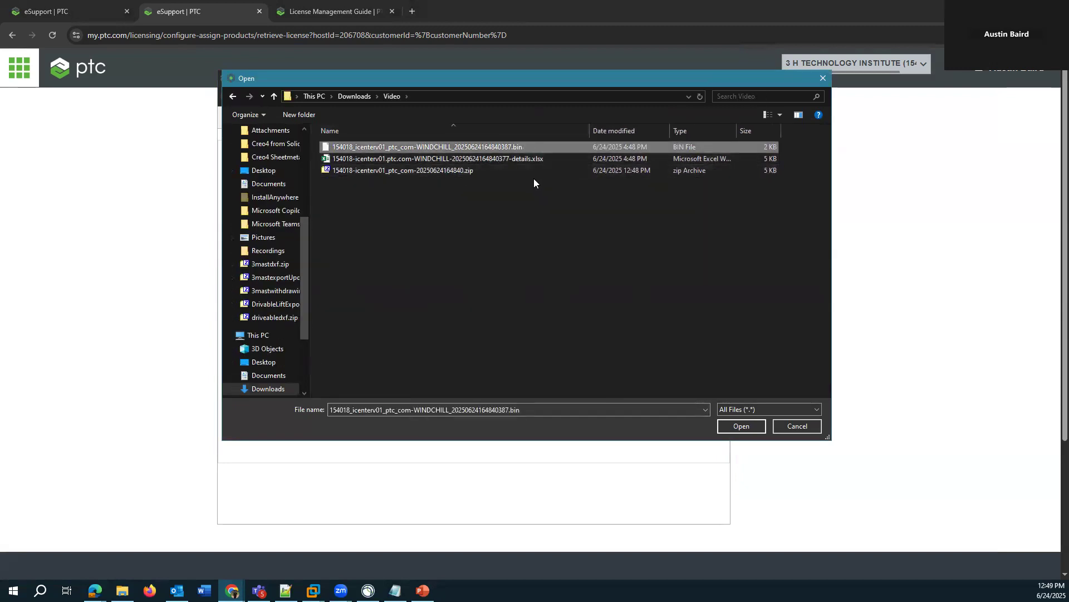
left_click(739, 428)
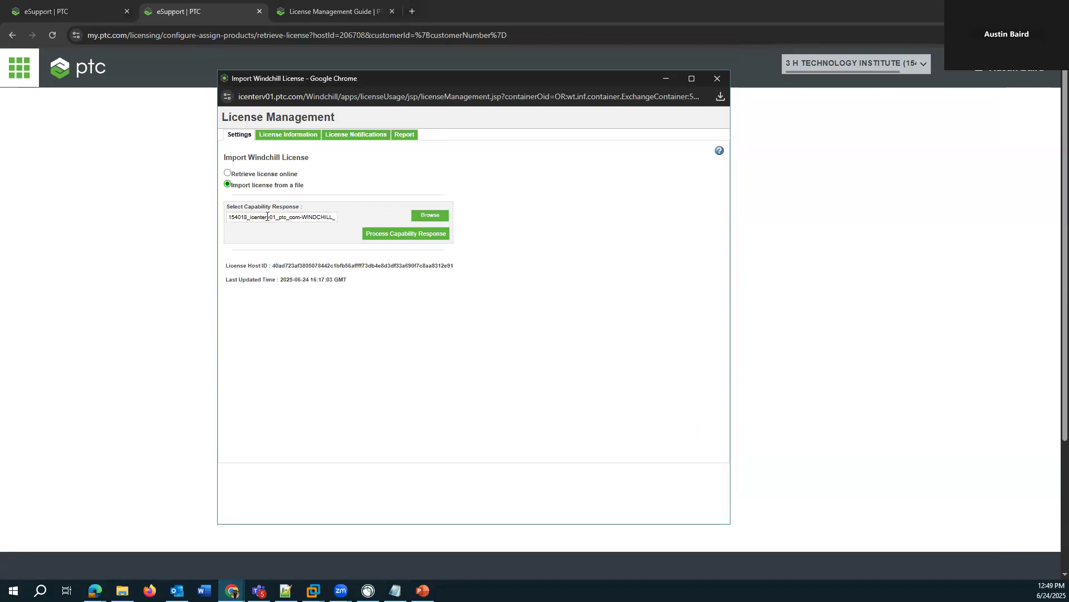
- Process the selected capability response, dismiss the notification, and view the license information for the imported licenses
left_click_drag(235, 218, 426, 221)
left_click(315, 215)
left_click(393, 237)
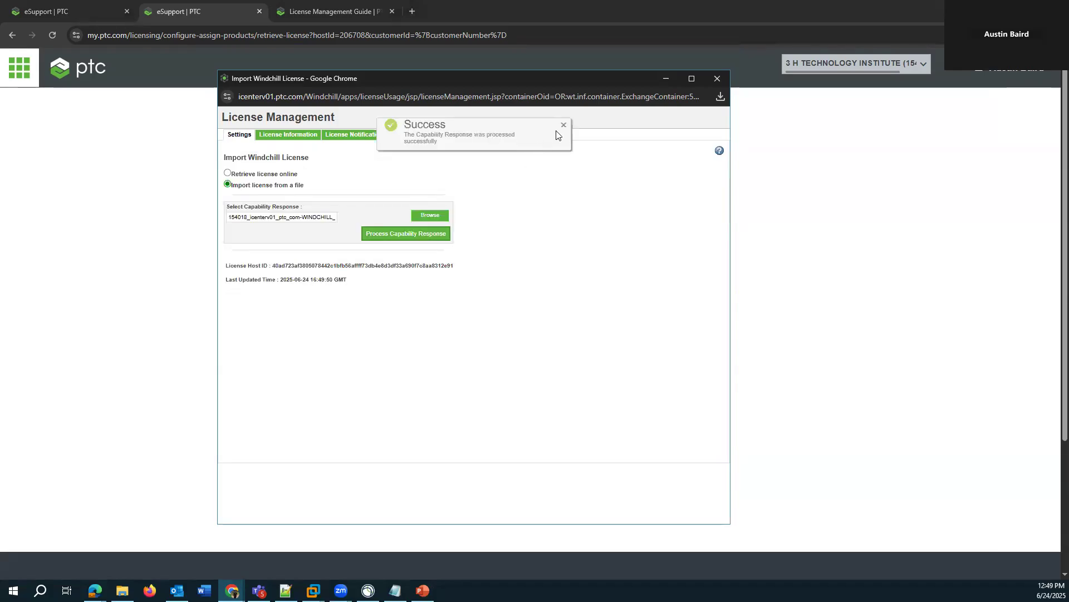
left_click(564, 127)
left_click(288, 135)
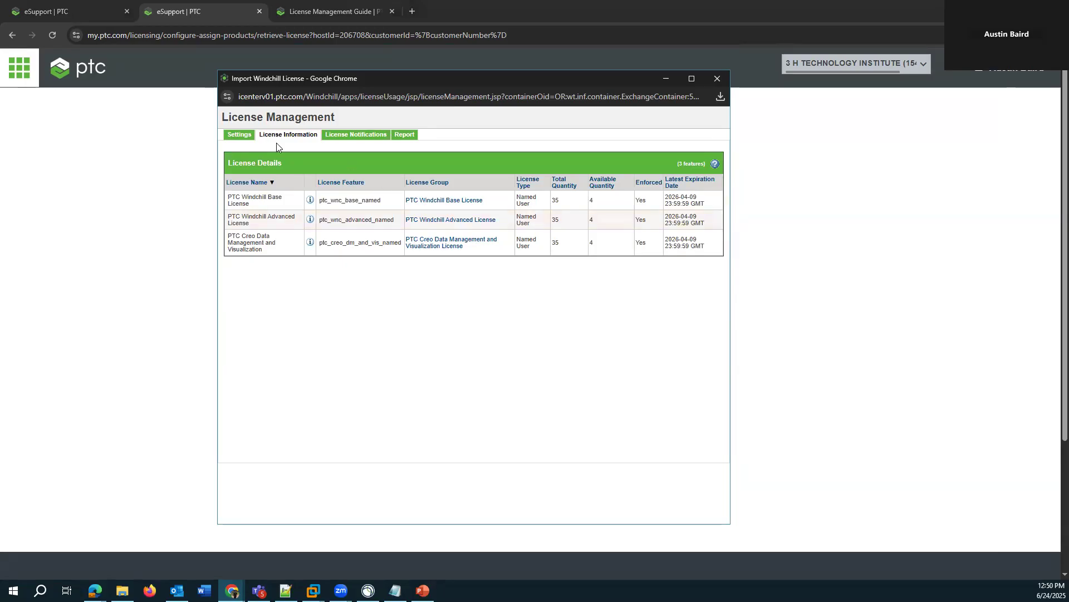
- Return to the PTC licensing dashboard and open the host details of icenterv01.ptc.com from the licensing hosts list
left_click(533, 415)
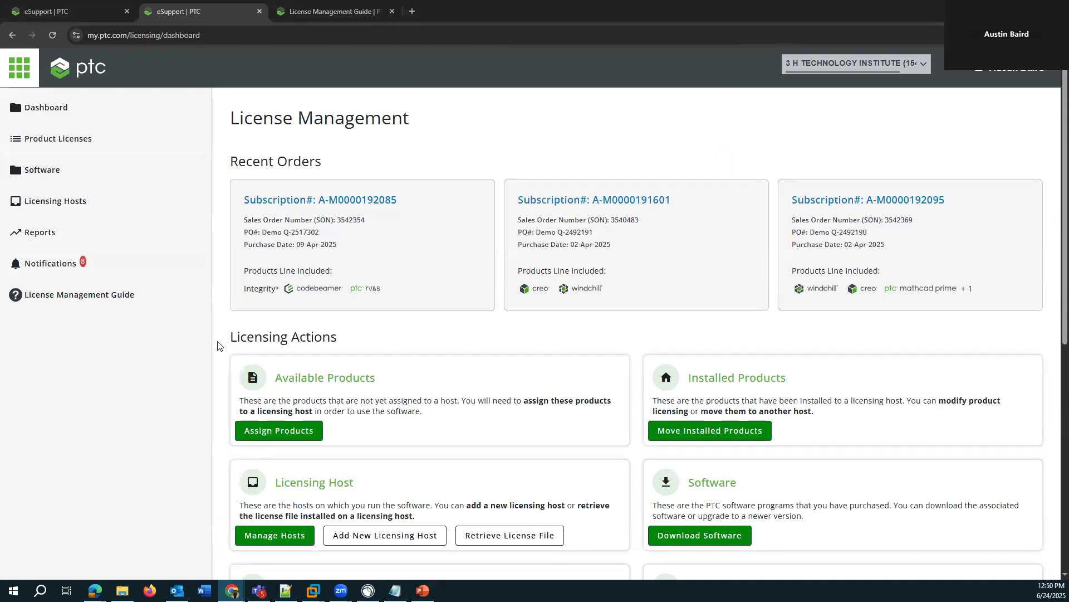
left_click(65, 208)
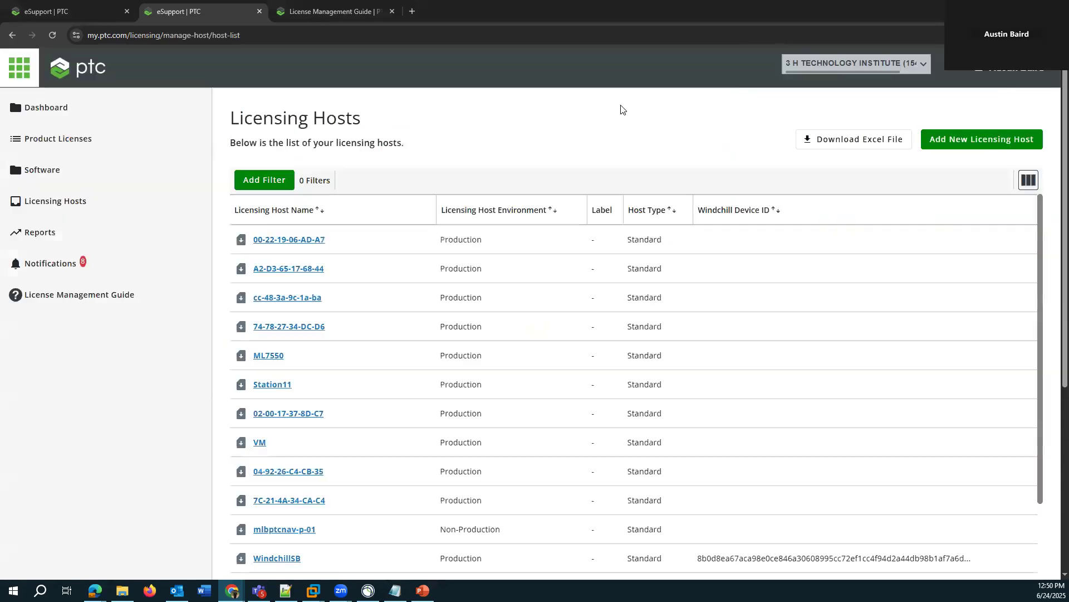
scroll(613, 150, "down", 3)
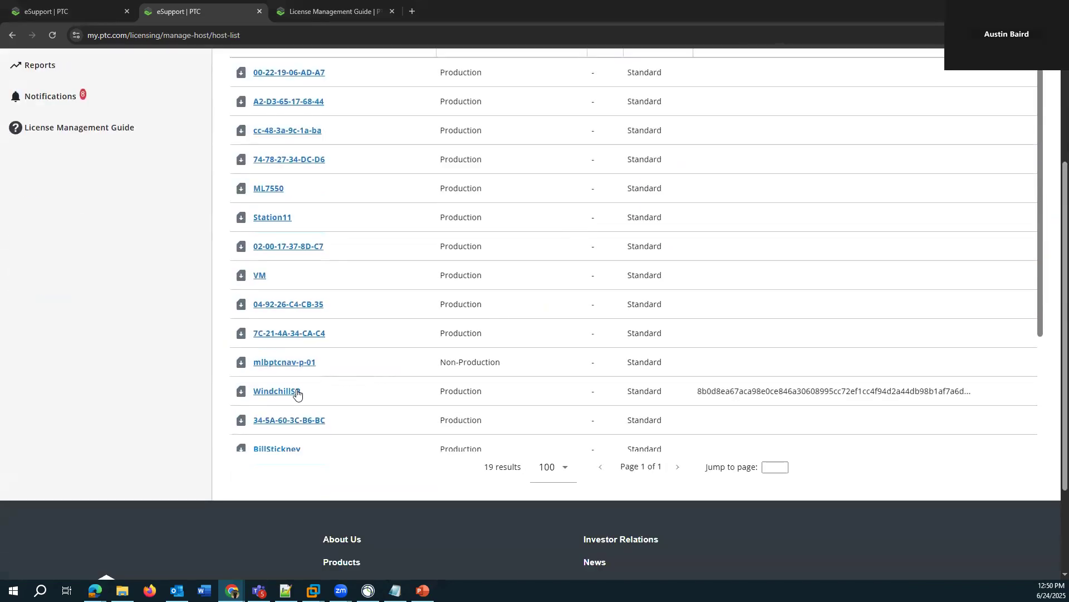
scroll(312, 401, "down", 1)
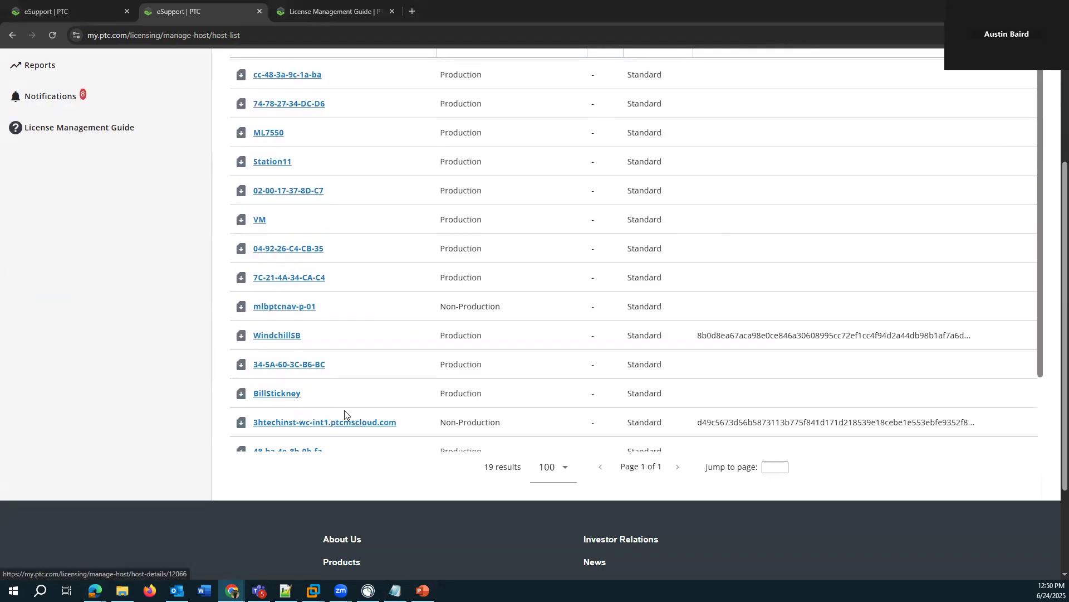
scroll(322, 421, "down", 2)
left_click(305, 380)
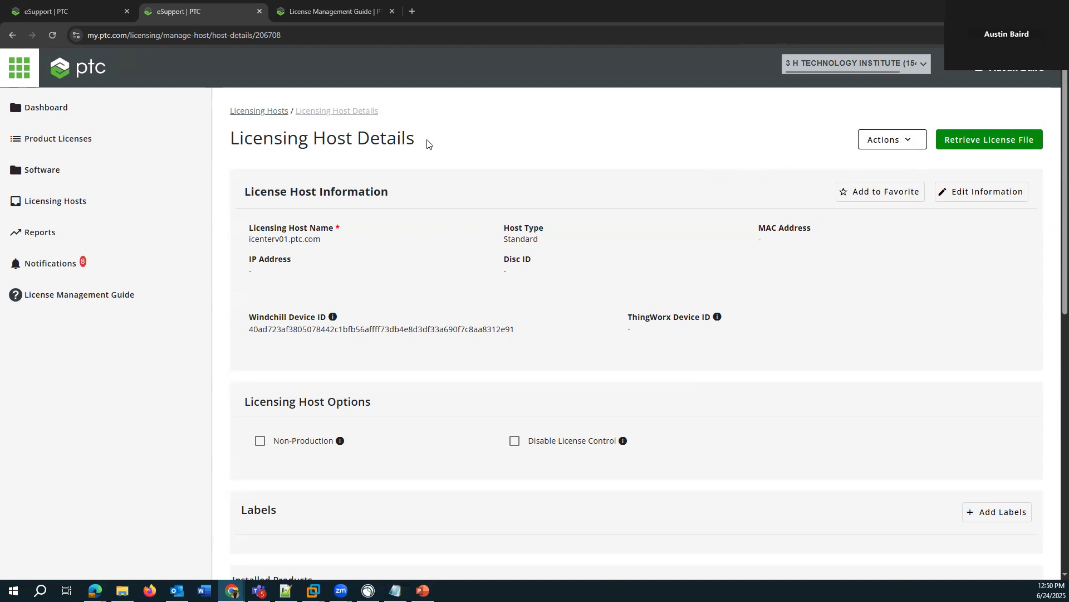
- Retrieve the license file from the icenterv01.ptc.com host details and close the retrieval dialog without downloading
left_click_drag(321, 239, 250, 239)
left_click(514, 154)
left_click(976, 145)
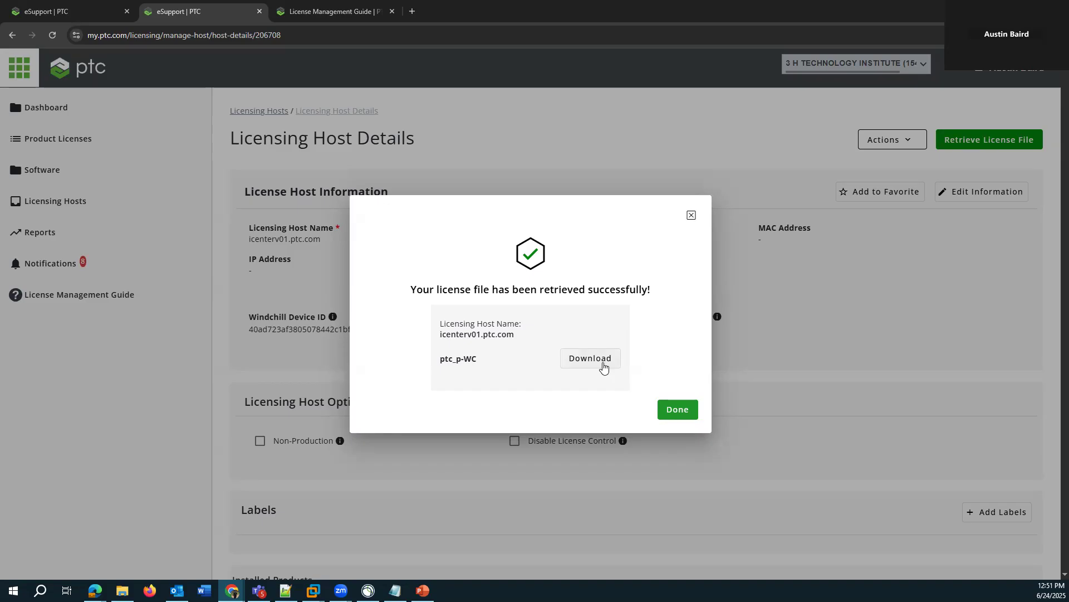
left_click(691, 216)
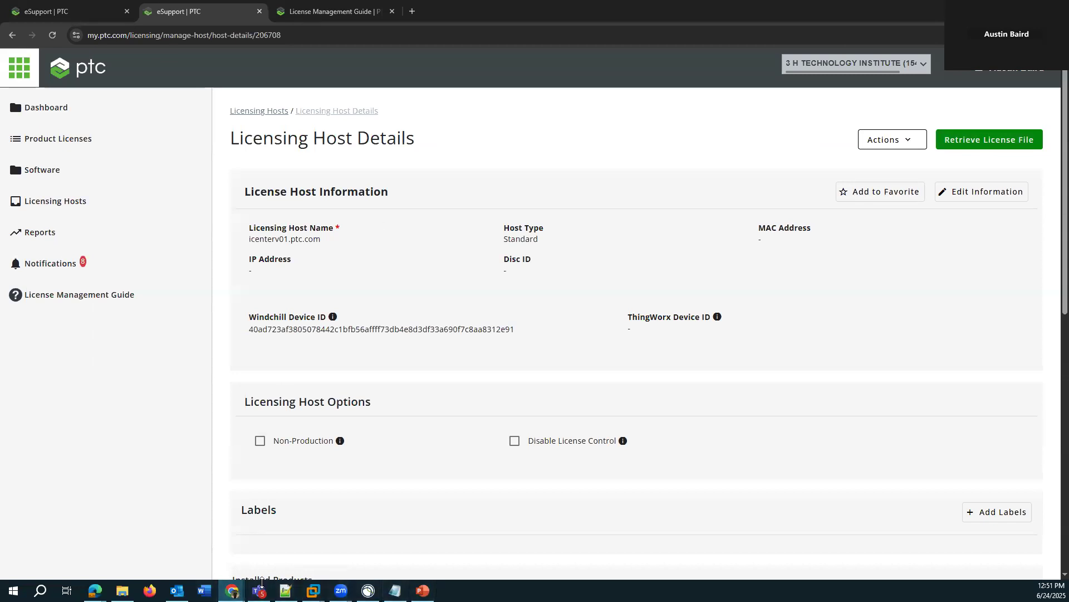
- Close the License Management Guide page and return to the licensing host details
left_click(38, 8)
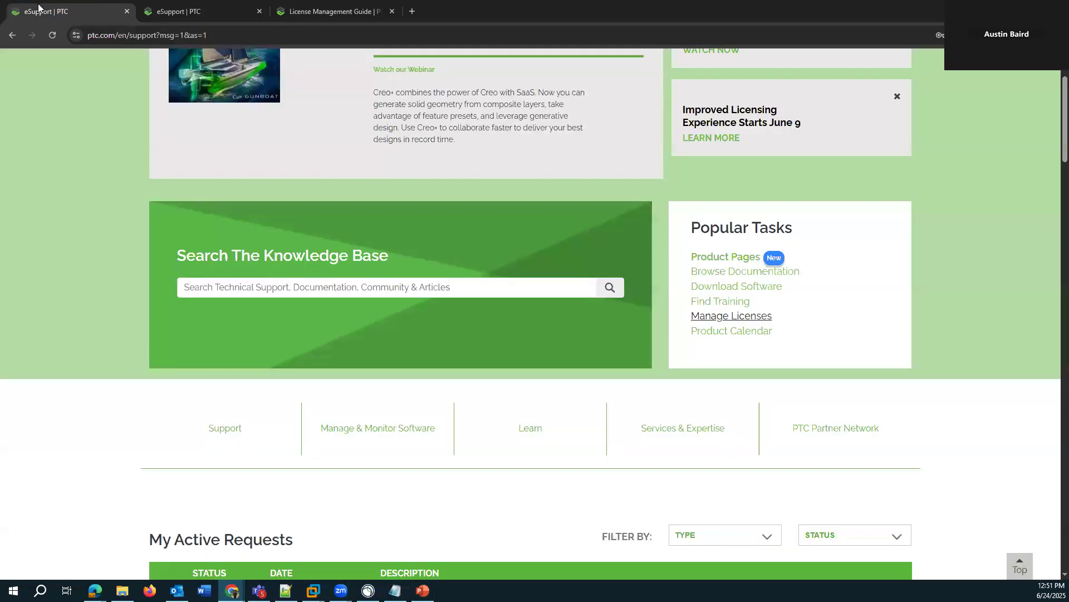
left_click(328, 13)
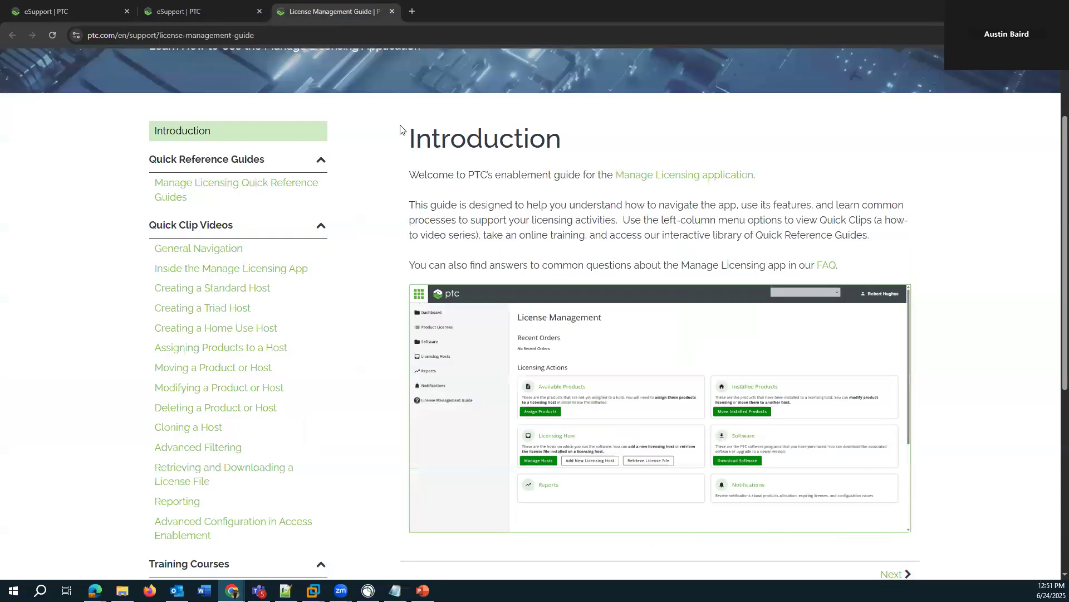
left_click(391, 11)
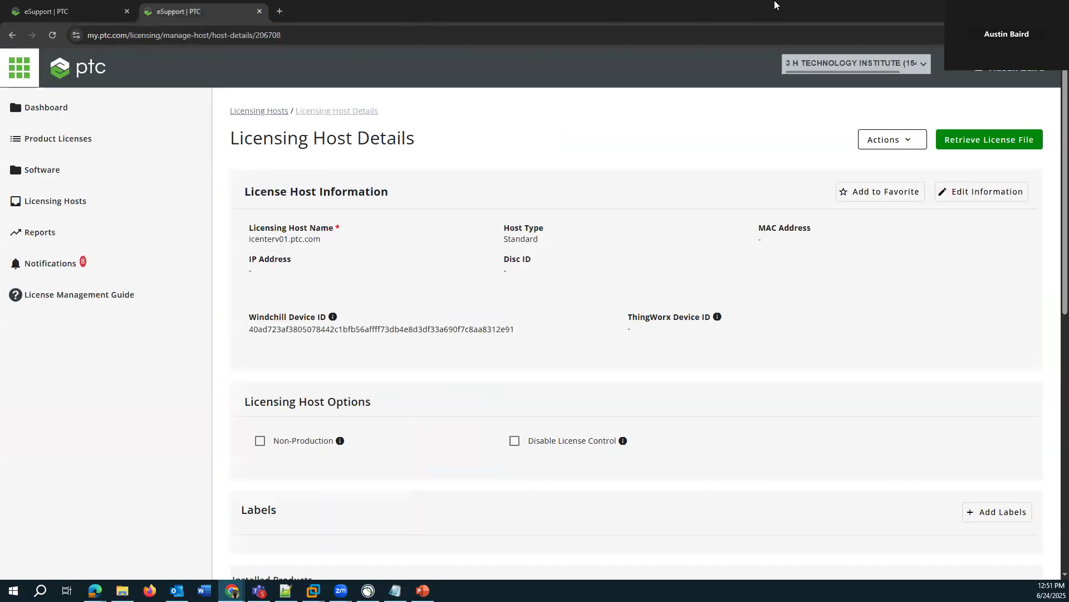